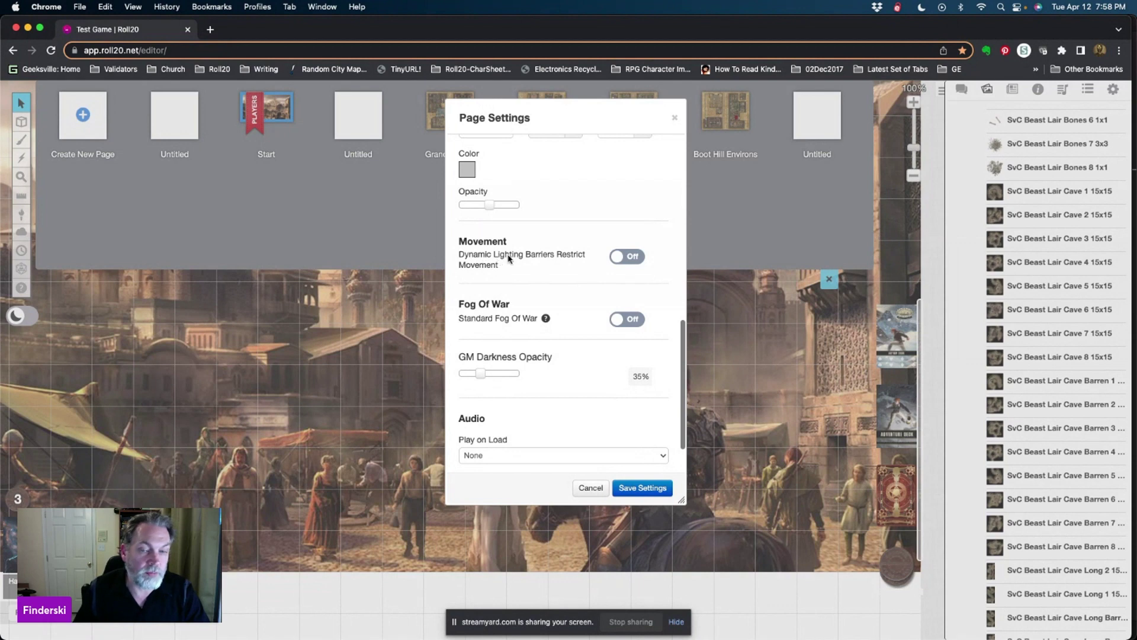
# - Enable Dynamic Lighting Barriers Restrict Movement for the page and set its GM Darkness Opacity to 26%
pyautogui.click(627, 257)
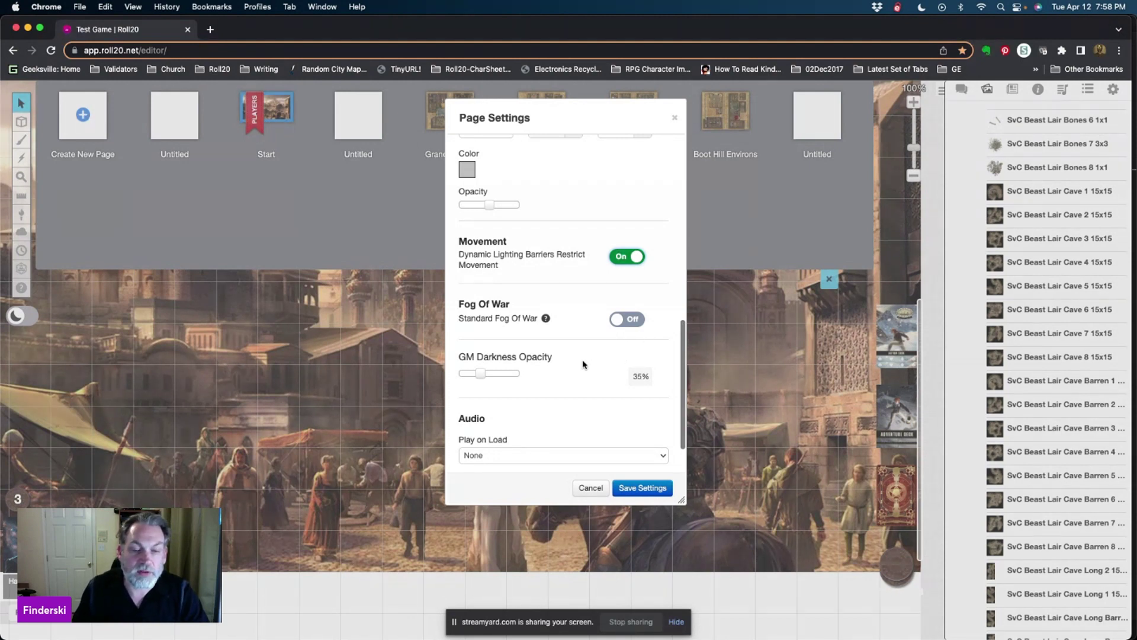
pyautogui.scroll(-1, 573, 363)
pyautogui.scroll(-1, 573, 363)
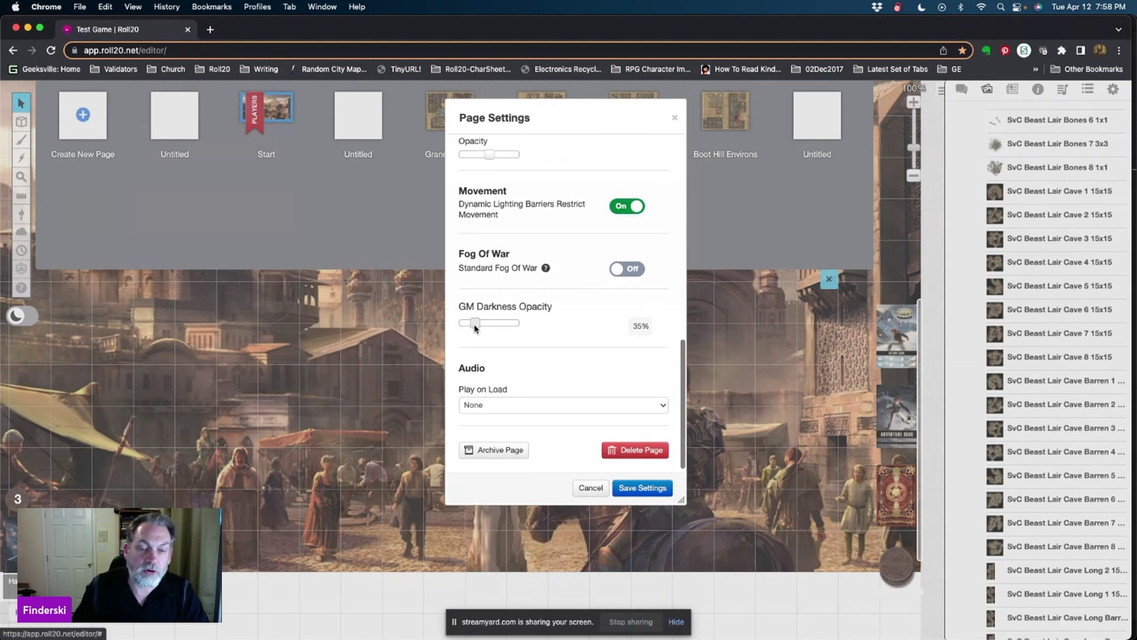
pyautogui.moveTo(479, 325); pyautogui.dragTo(475, 325)
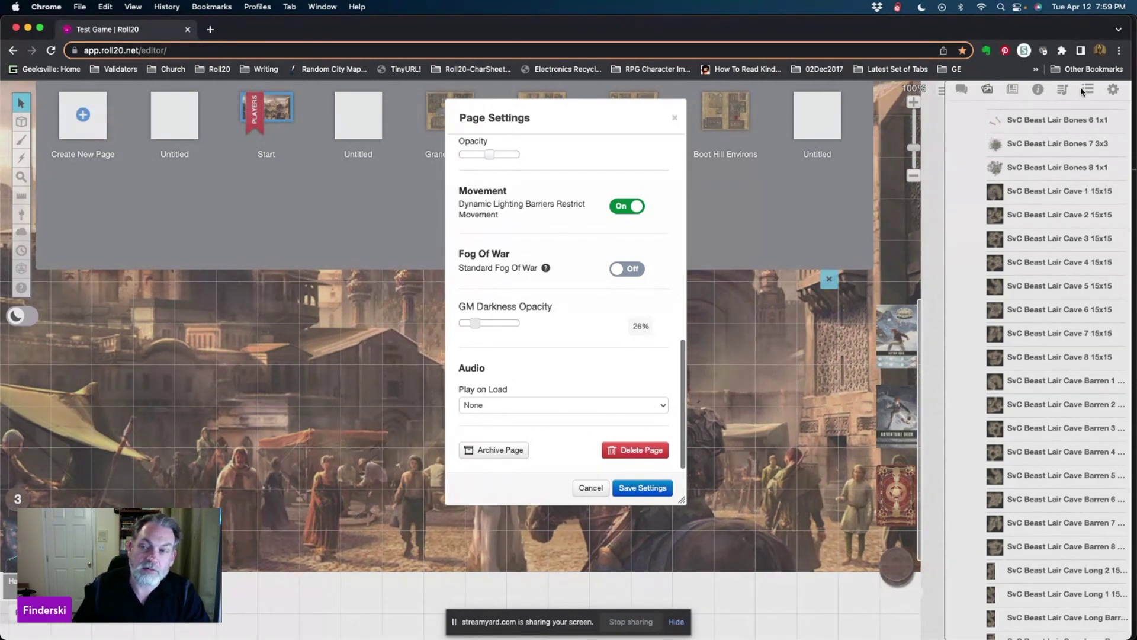
pyautogui.click(516, 407)
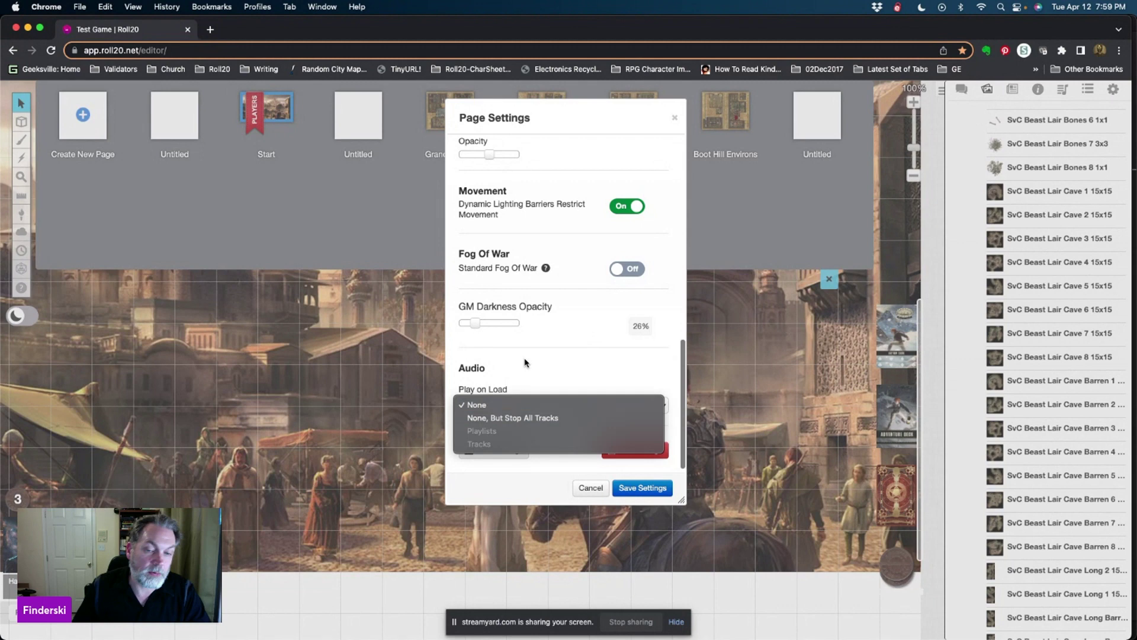
pyautogui.click(572, 359)
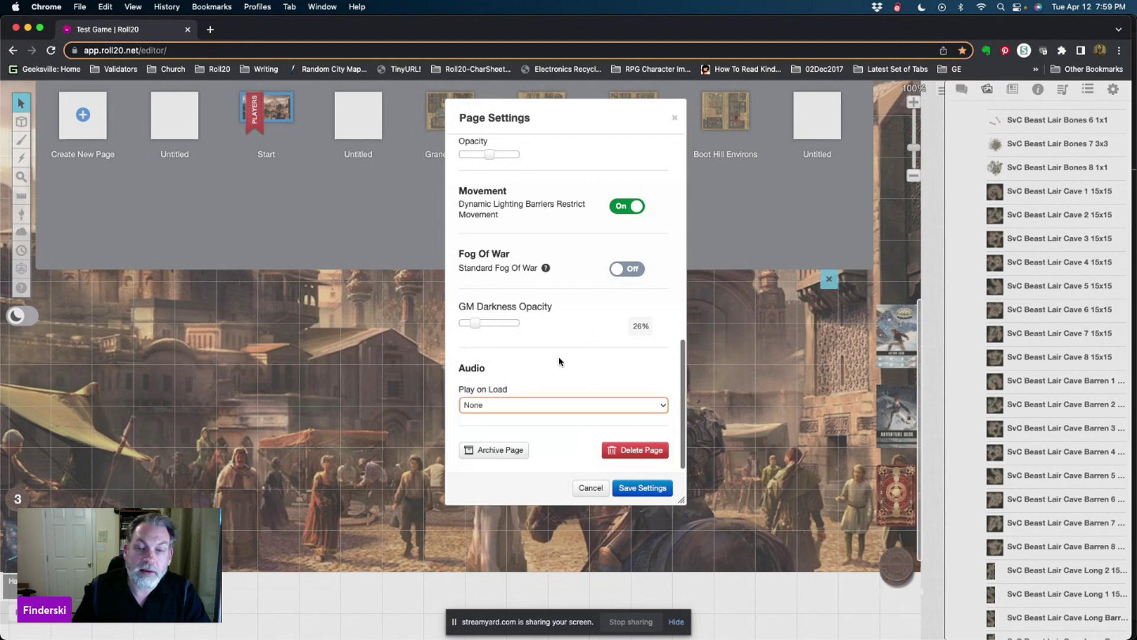
# - Turn on Dynamic Lighting in the page's lighting settings
pyautogui.scroll(10, 563, 362)
pyautogui.click(553, 155)
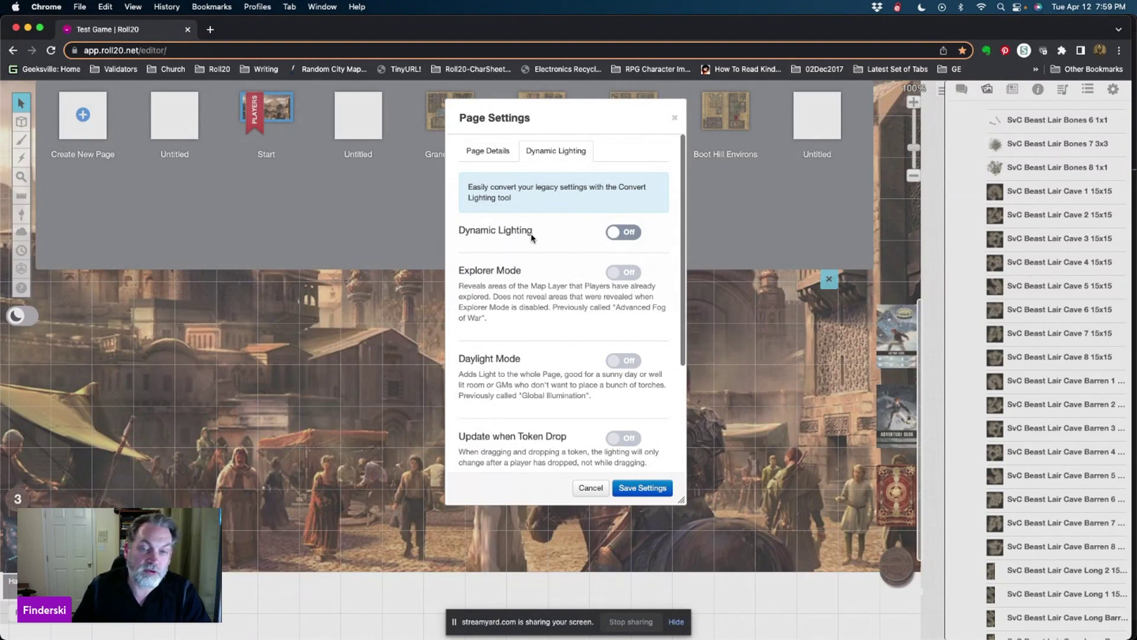
pyautogui.click(618, 235)
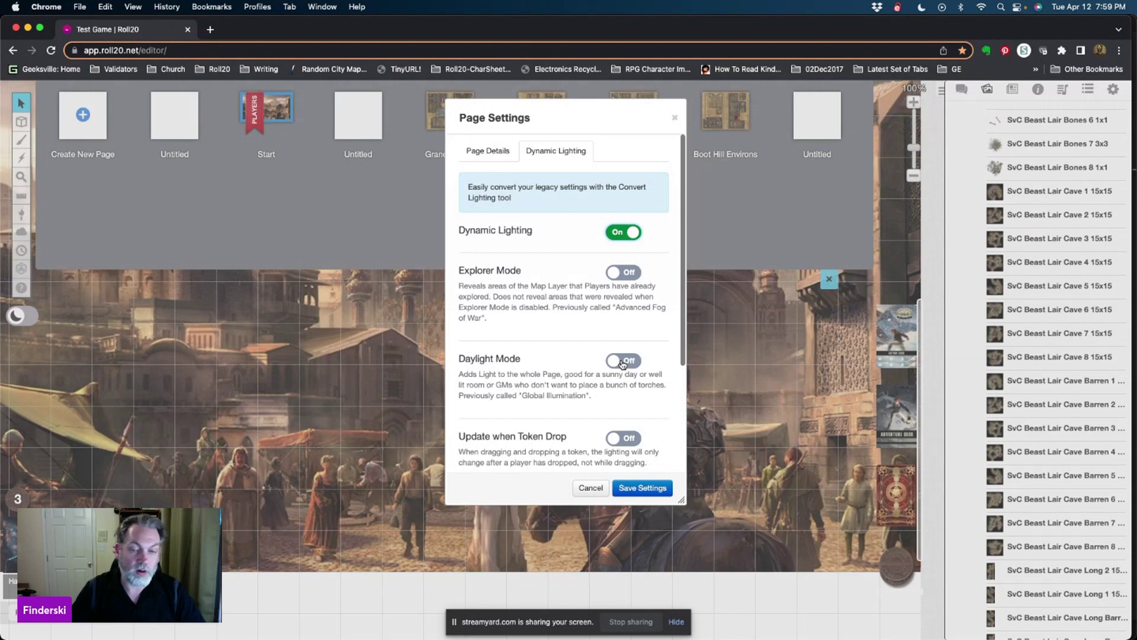
# - Review the page's remaining Dynamic Lighting options, including the Advanced & Legacy Settings
pyautogui.scroll(-3, 513, 401)
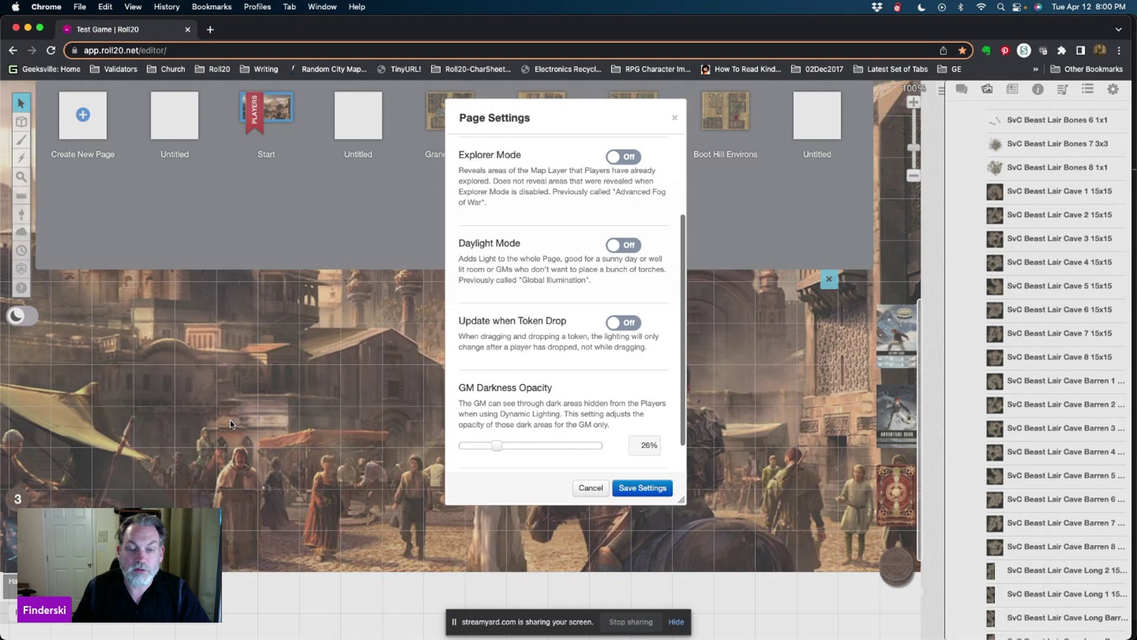
pyautogui.scroll(-2, 565, 393)
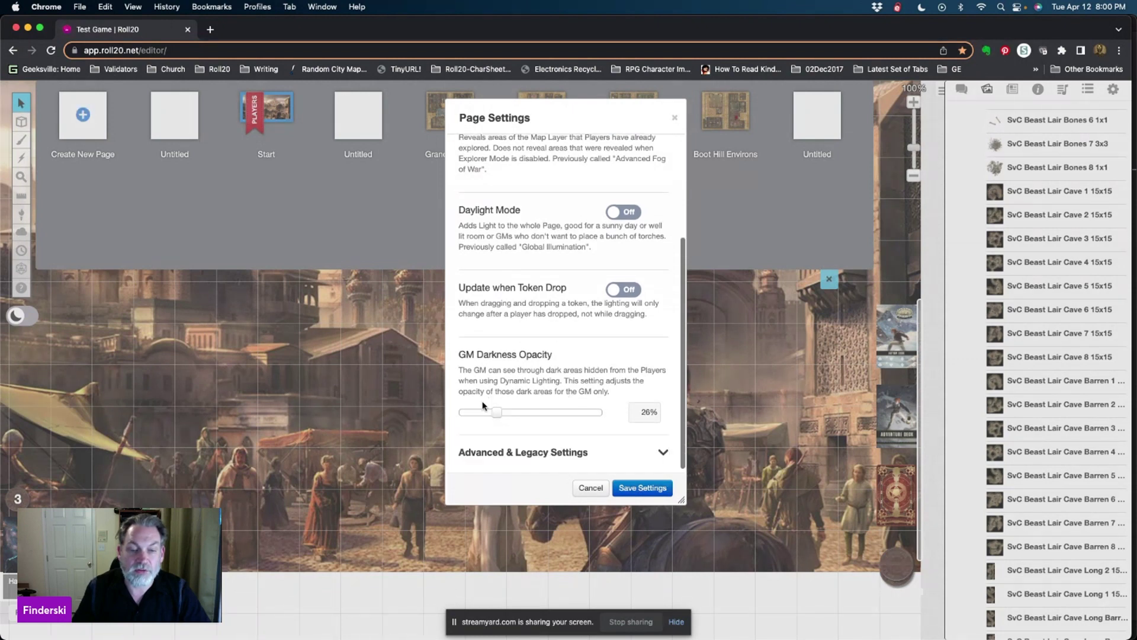
pyautogui.click(662, 452)
pyautogui.scroll(-1, 662, 454)
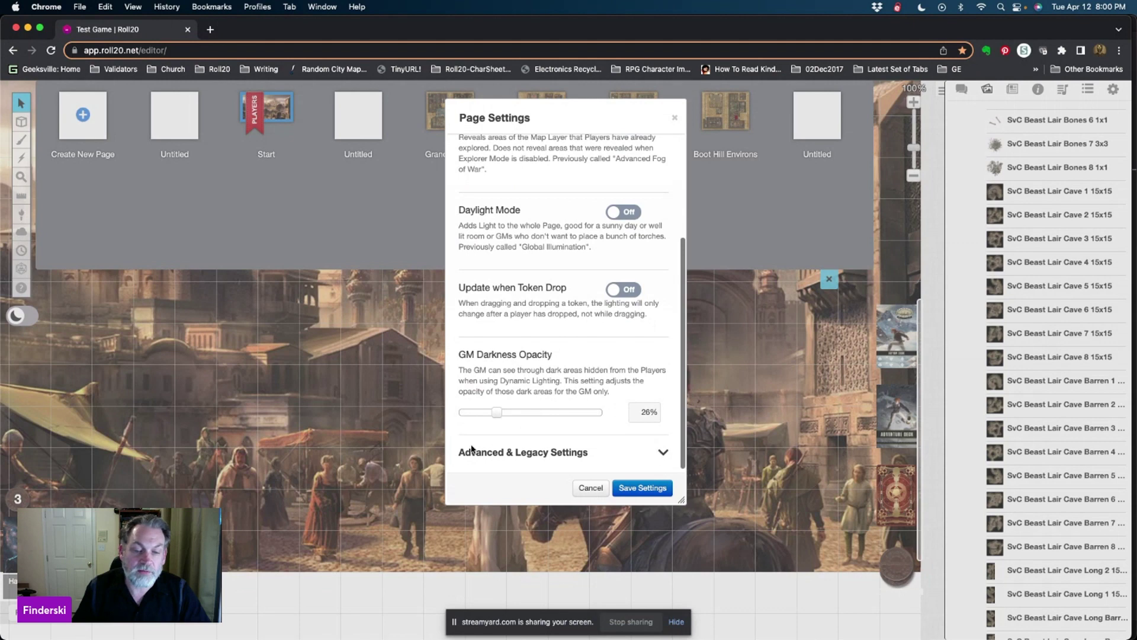
pyautogui.click(663, 452)
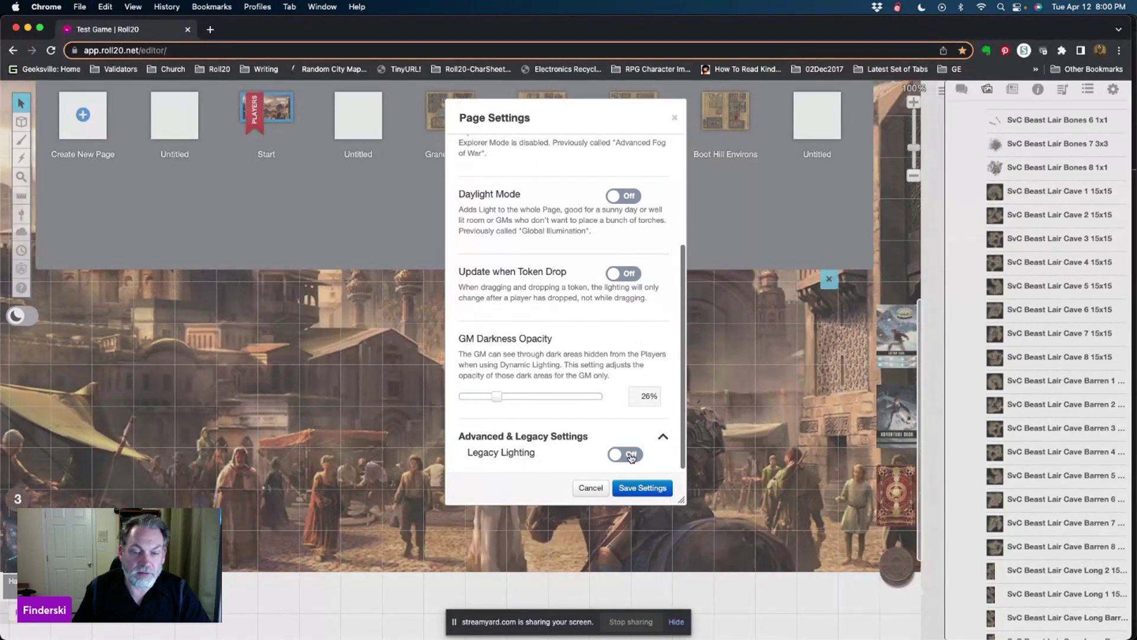
pyautogui.click(663, 437)
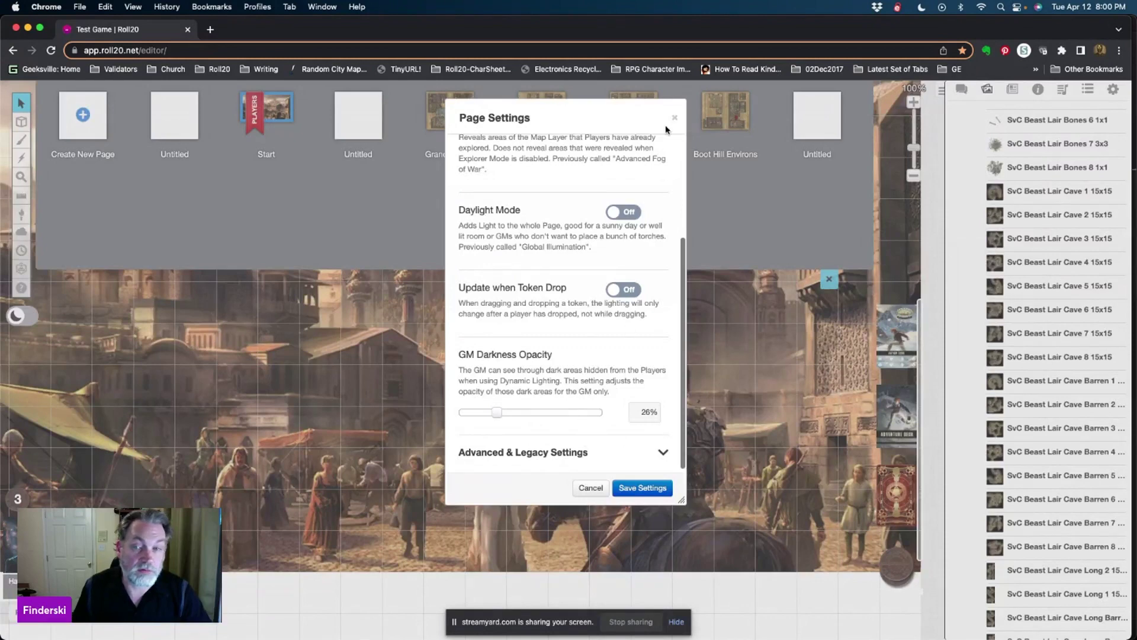
pyautogui.scroll(5, 556, 314)
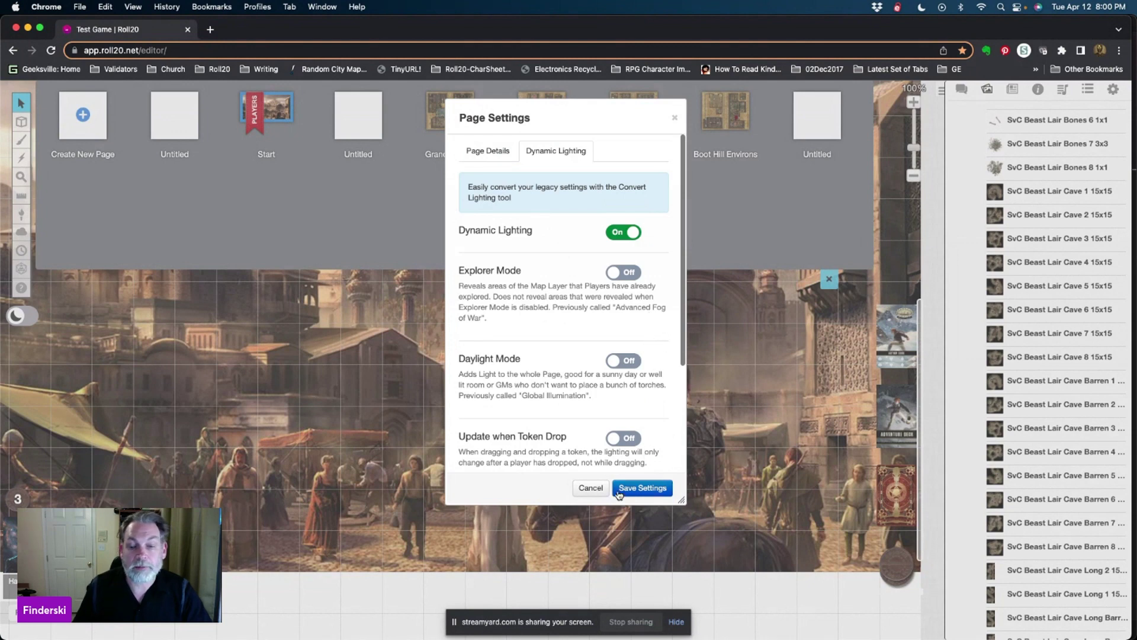
# - Save the page settings and open the untitled page between Start and Grand Saloon
pyautogui.click(479, 151)
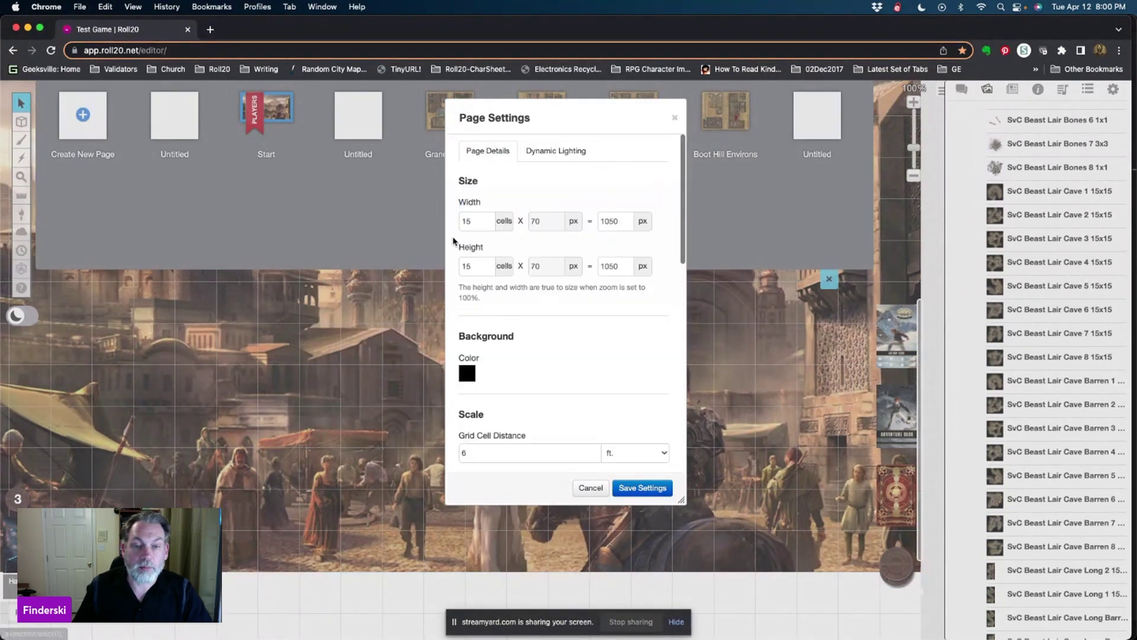
pyautogui.click(647, 494)
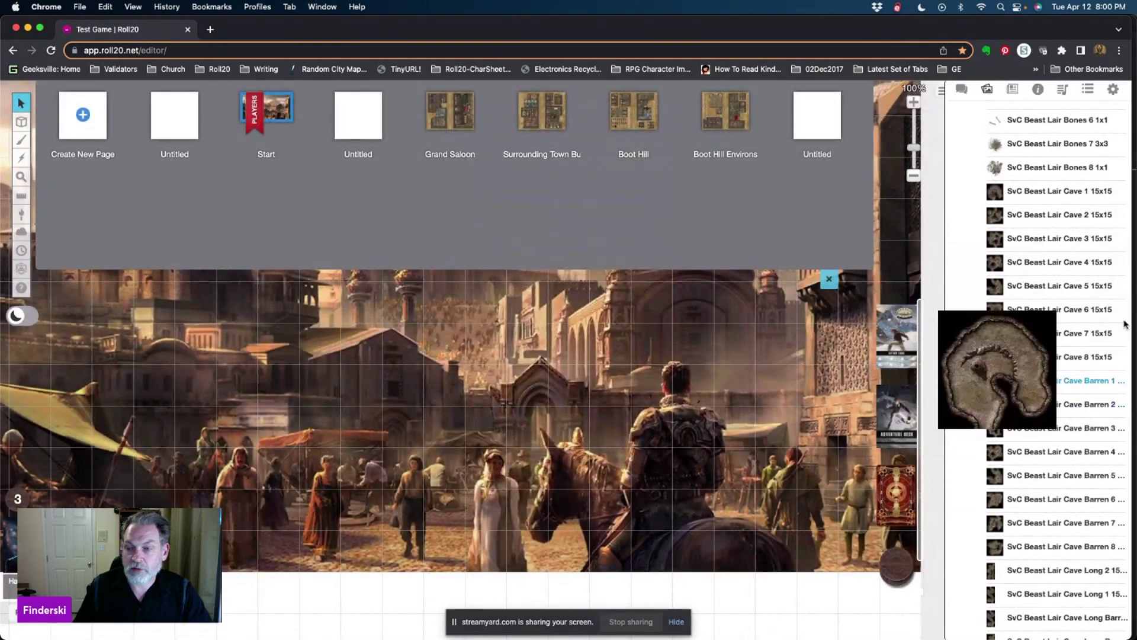
pyautogui.click(347, 116)
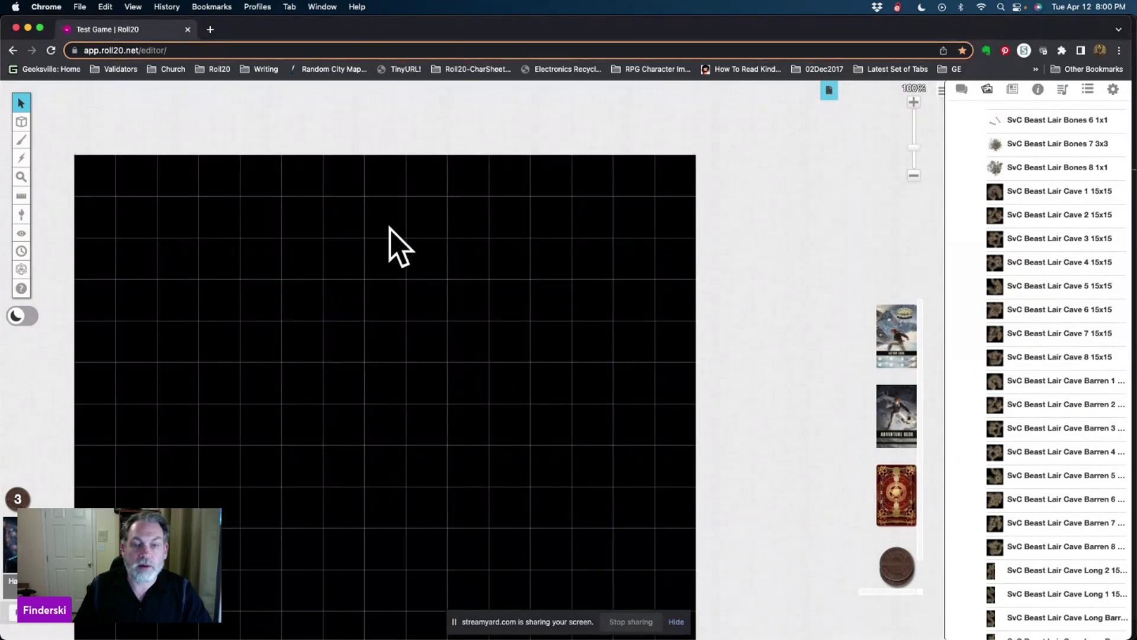
# - Place the SvC Beast Lair Cave 8 15x15 image on the page's Map & Background layer
pyautogui.moveTo(20, 123)
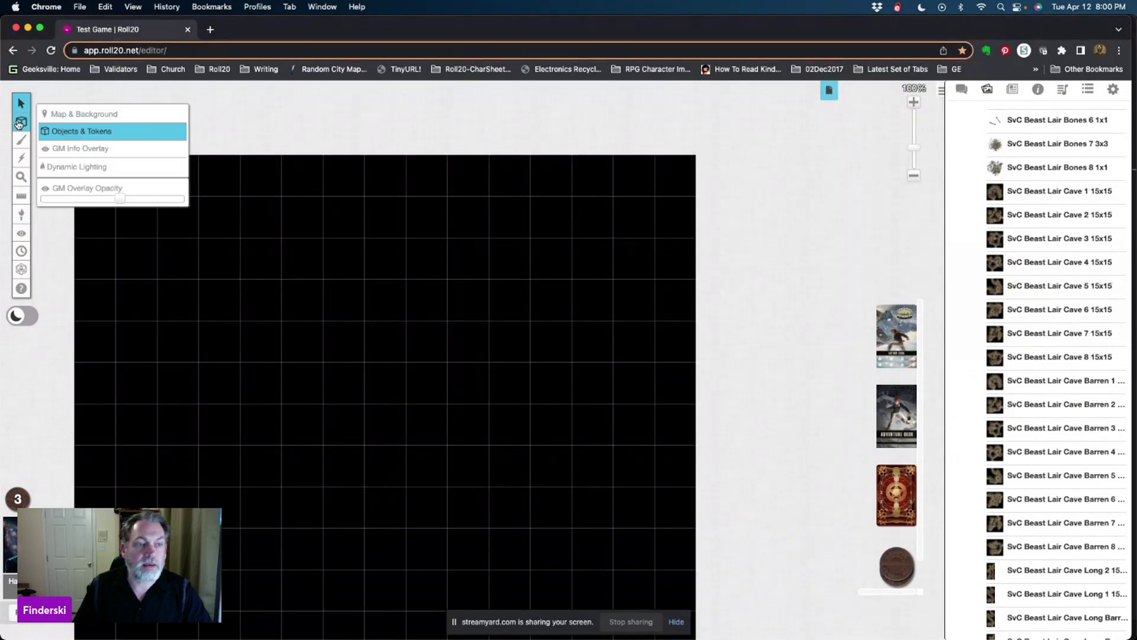
pyautogui.click(72, 114)
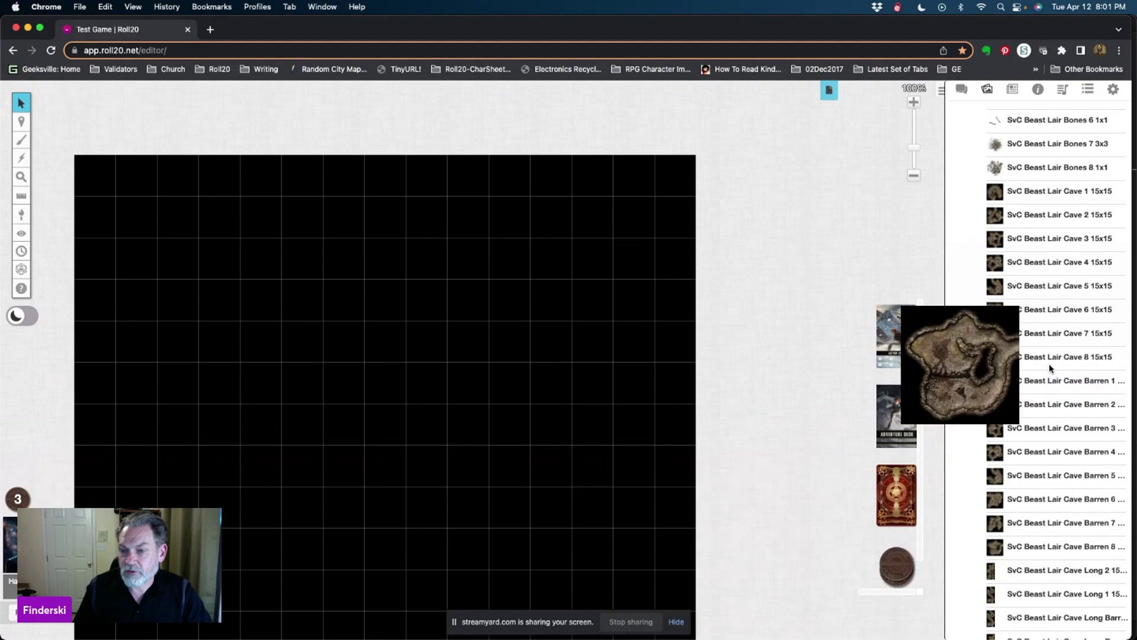
pyautogui.moveTo(1055, 361); pyautogui.dragTo(290, 261)
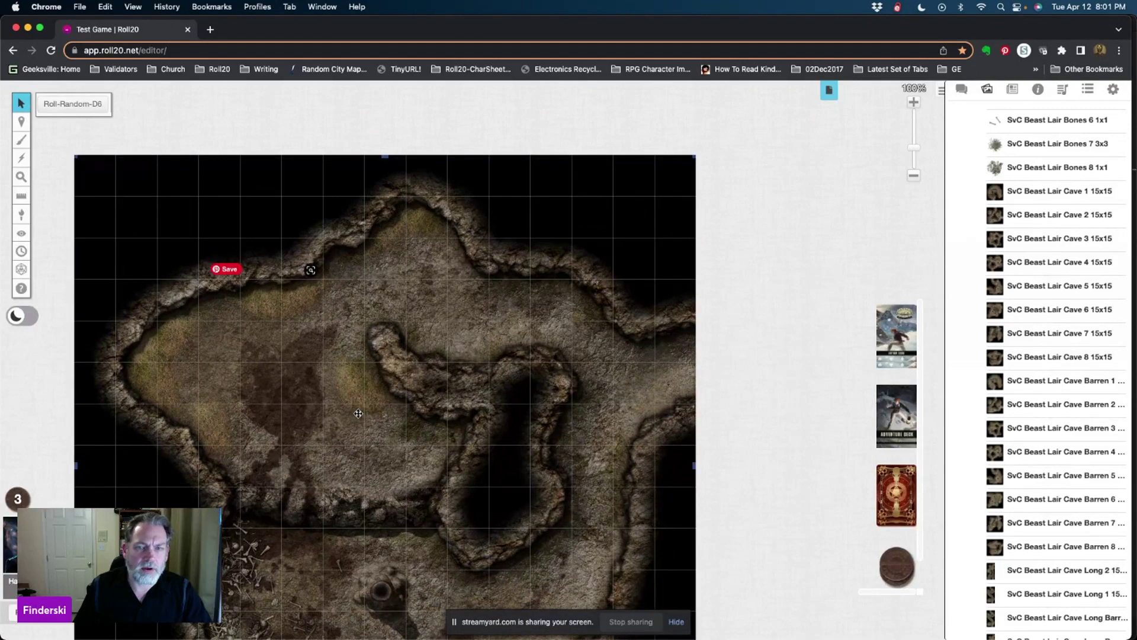
# - On the Objects & Tokens layer, place the Barghest, greater token in the upper-left cavern and the Nouku Ousu token by the eastern passage
pyautogui.moveTo(21, 122)
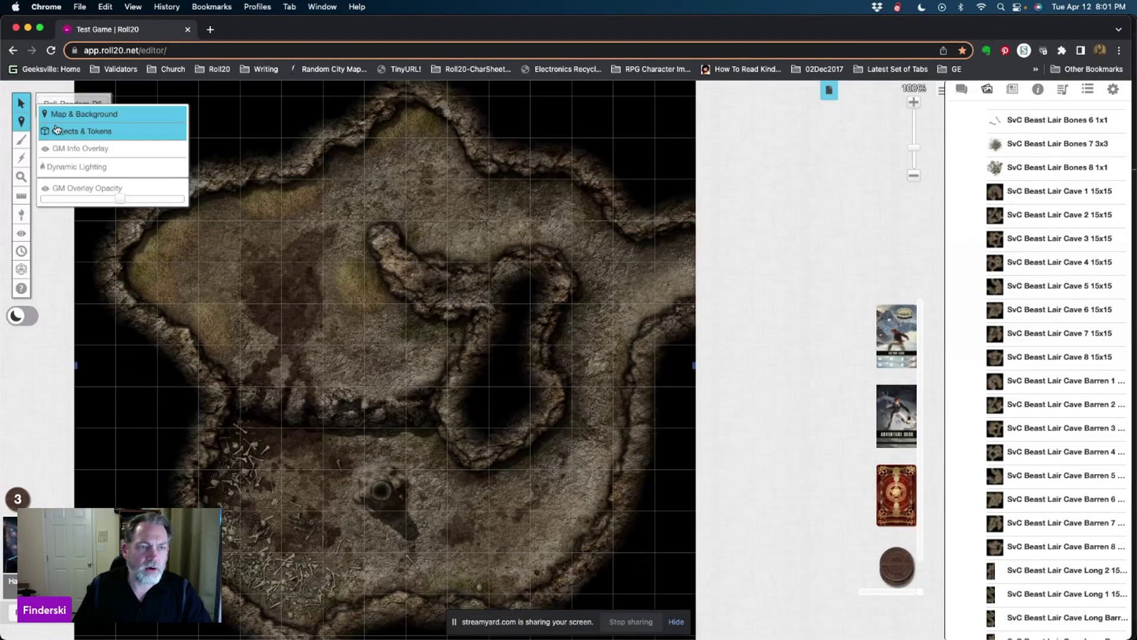
pyautogui.click(107, 133)
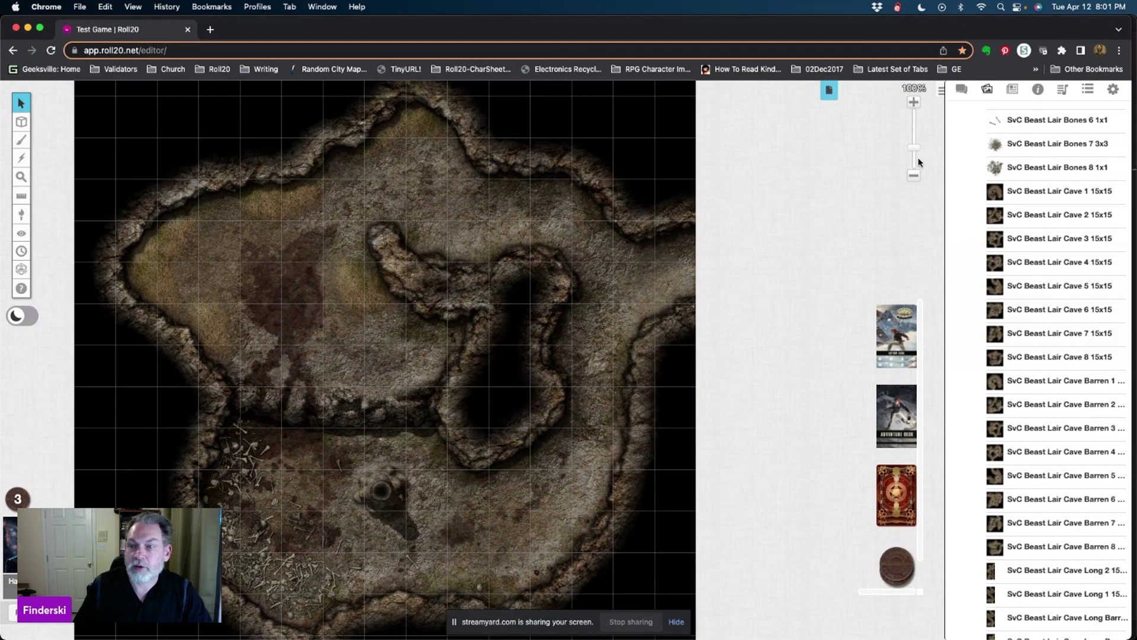
pyautogui.click(1013, 89)
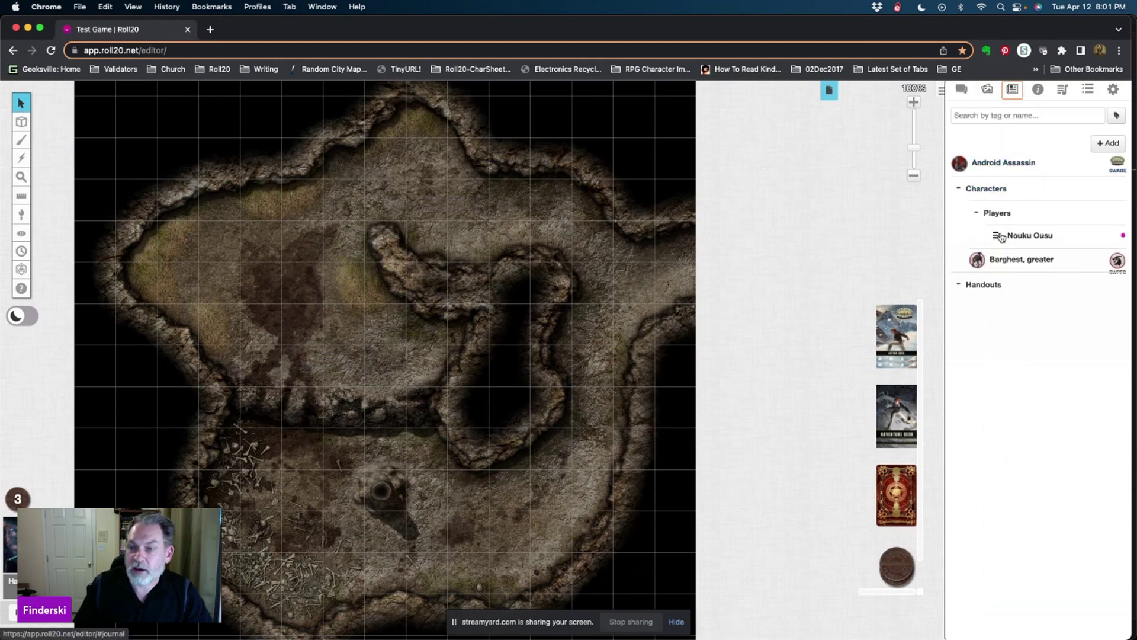
pyautogui.moveTo(1014, 260); pyautogui.dragTo(349, 298)
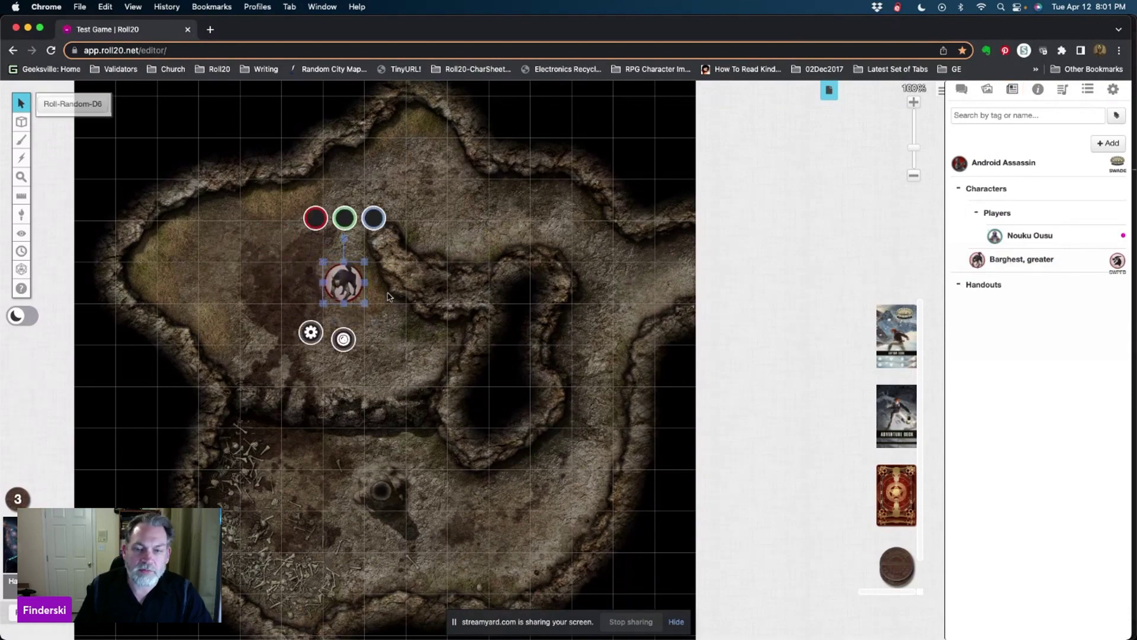
pyautogui.scroll(-2, 388, 296)
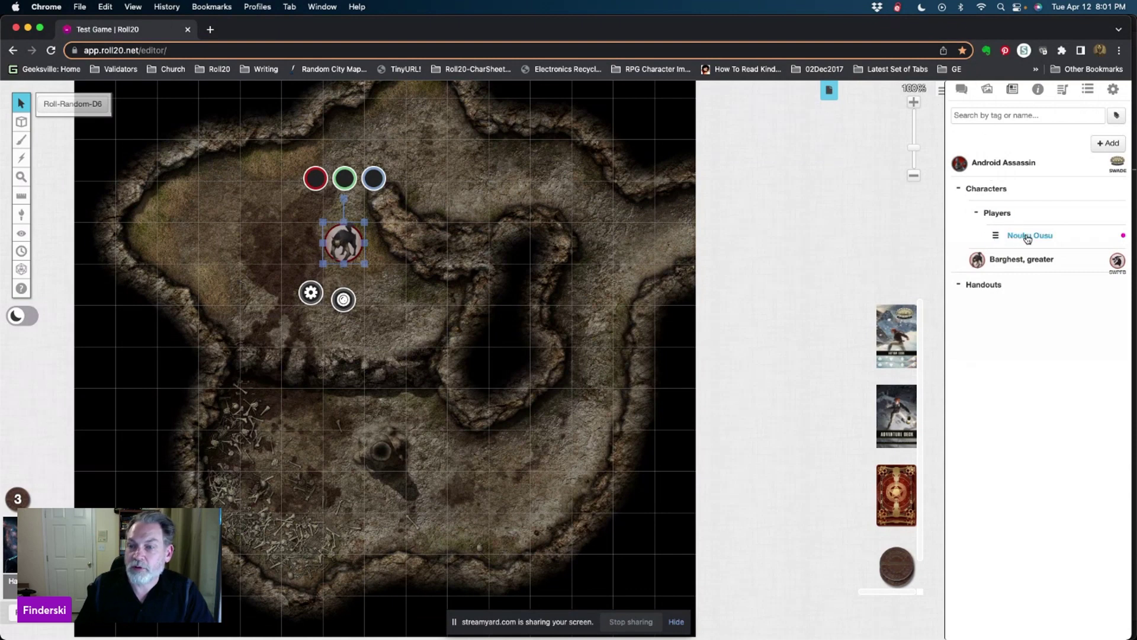
pyautogui.moveTo(1001, 235); pyautogui.dragTo(636, 236)
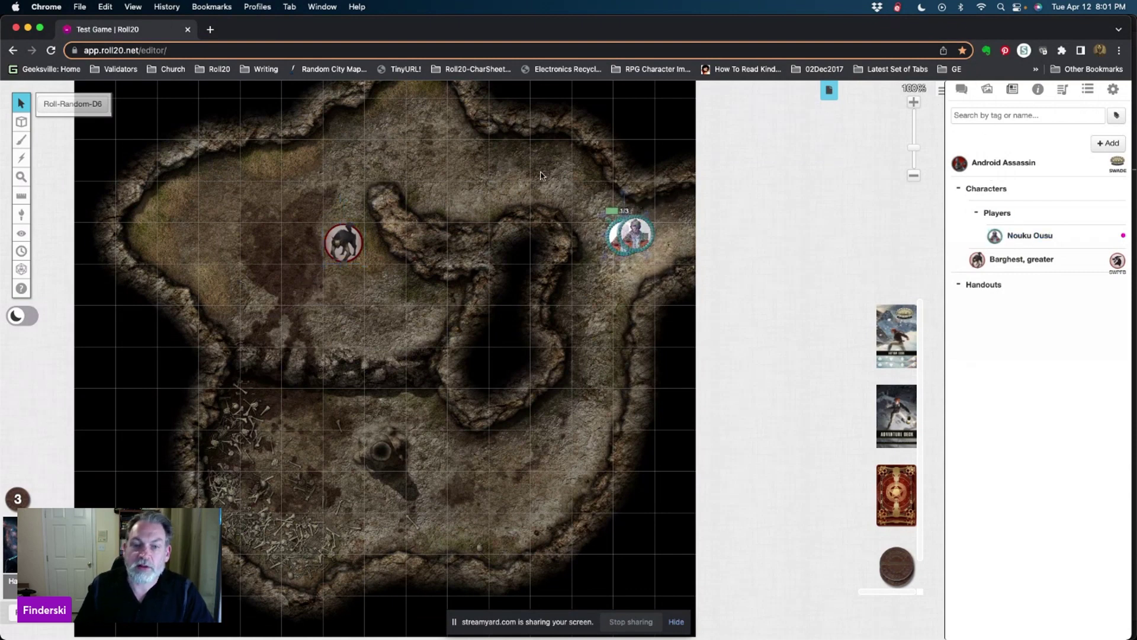
# - Turn off Night Vision for the Nouku Ousu token and save its settings
pyautogui.click(631, 263)
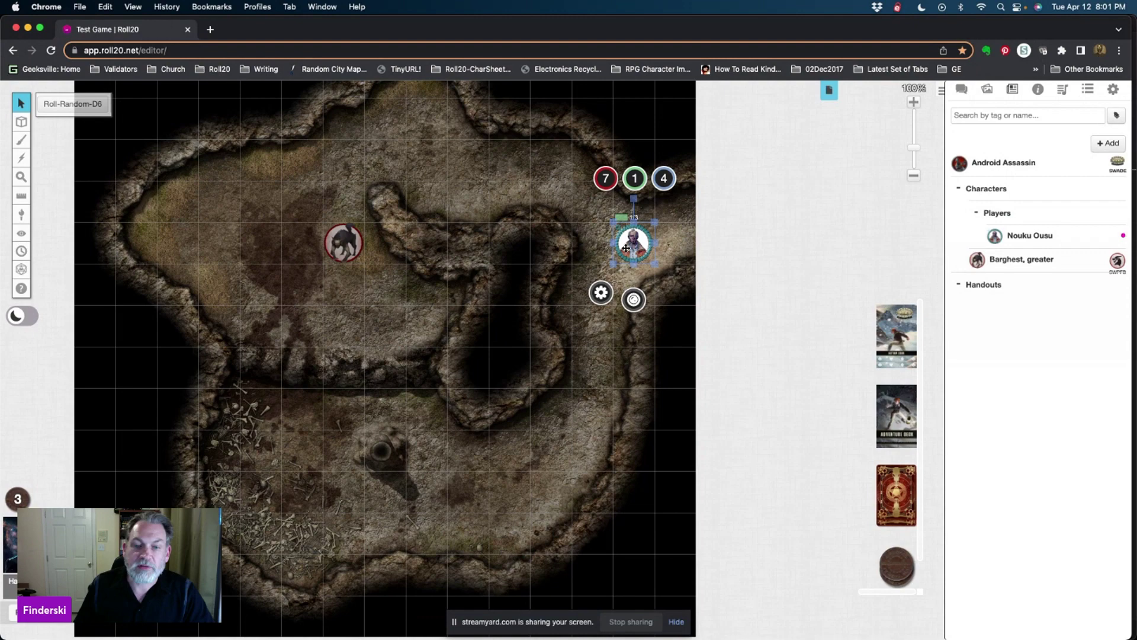
pyautogui.click(602, 293)
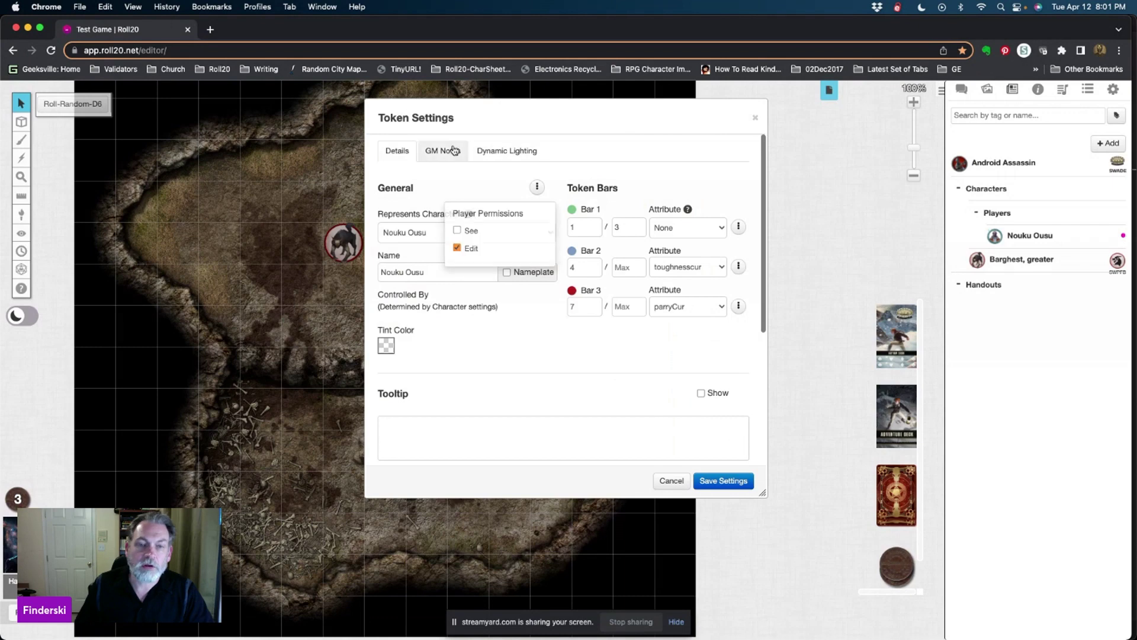
pyautogui.click(516, 152)
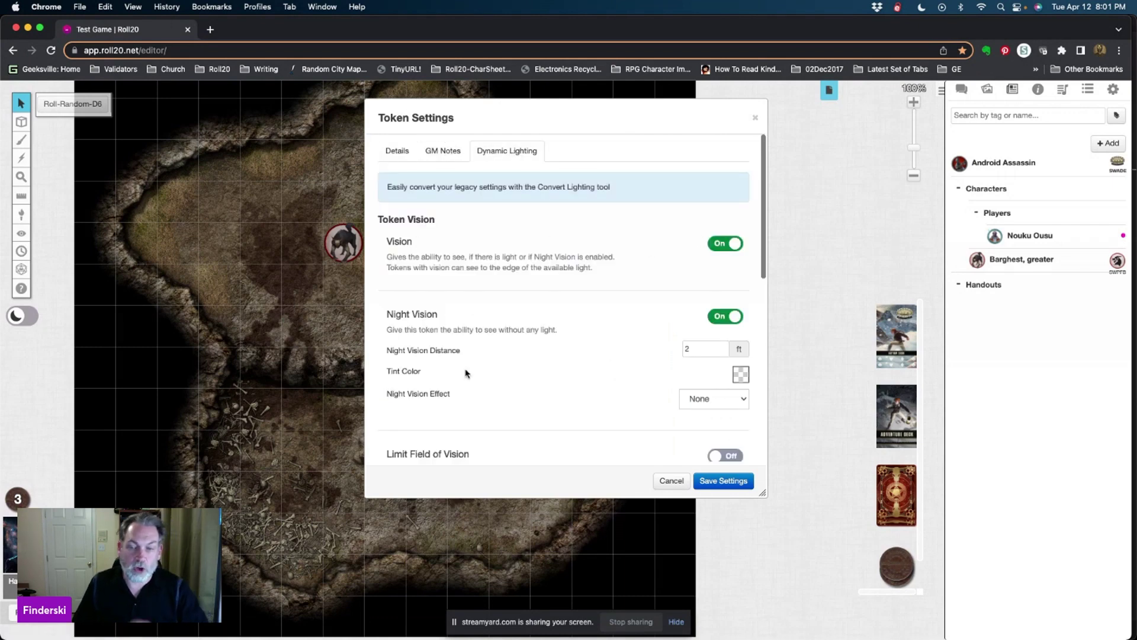
pyautogui.click(710, 323)
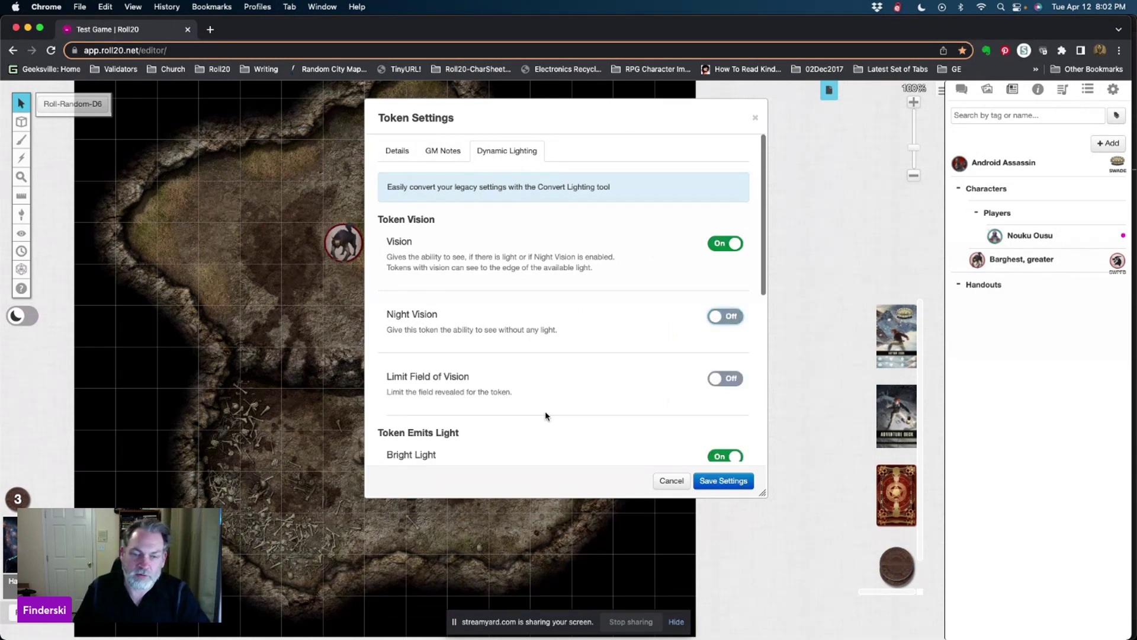
pyautogui.scroll(-3, 640, 366)
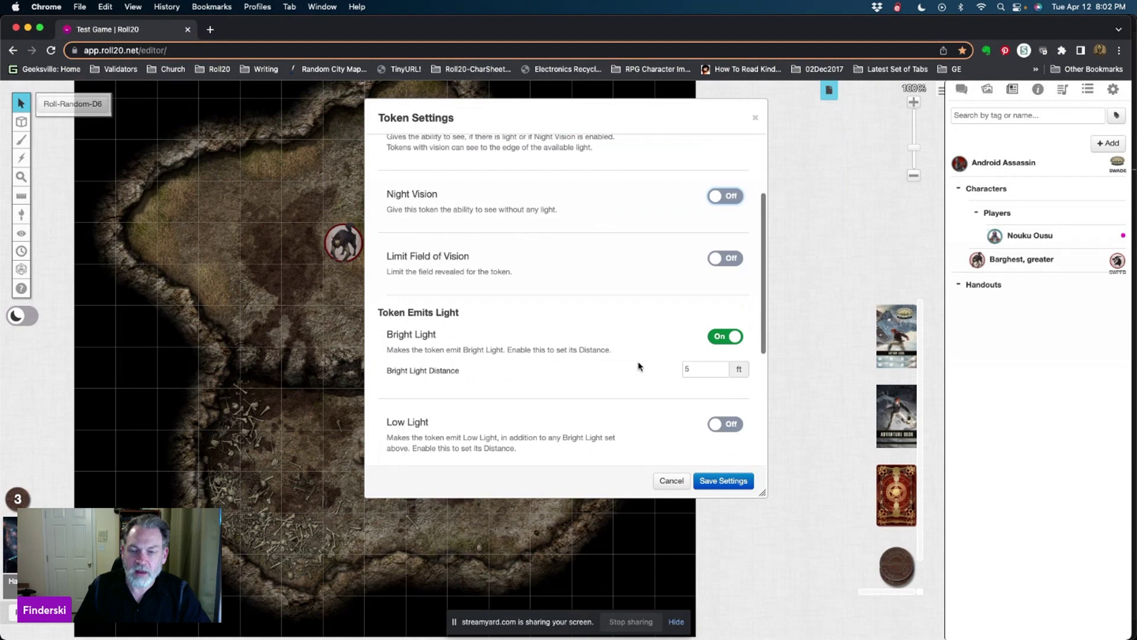
pyautogui.scroll(-1, 610, 349)
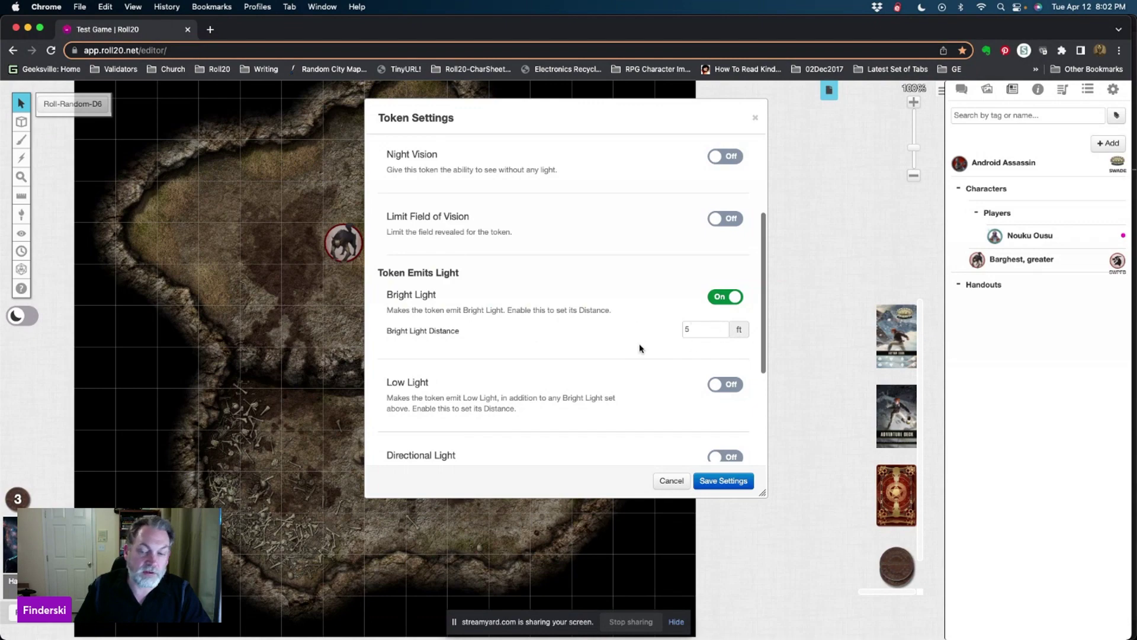
pyautogui.click(722, 481)
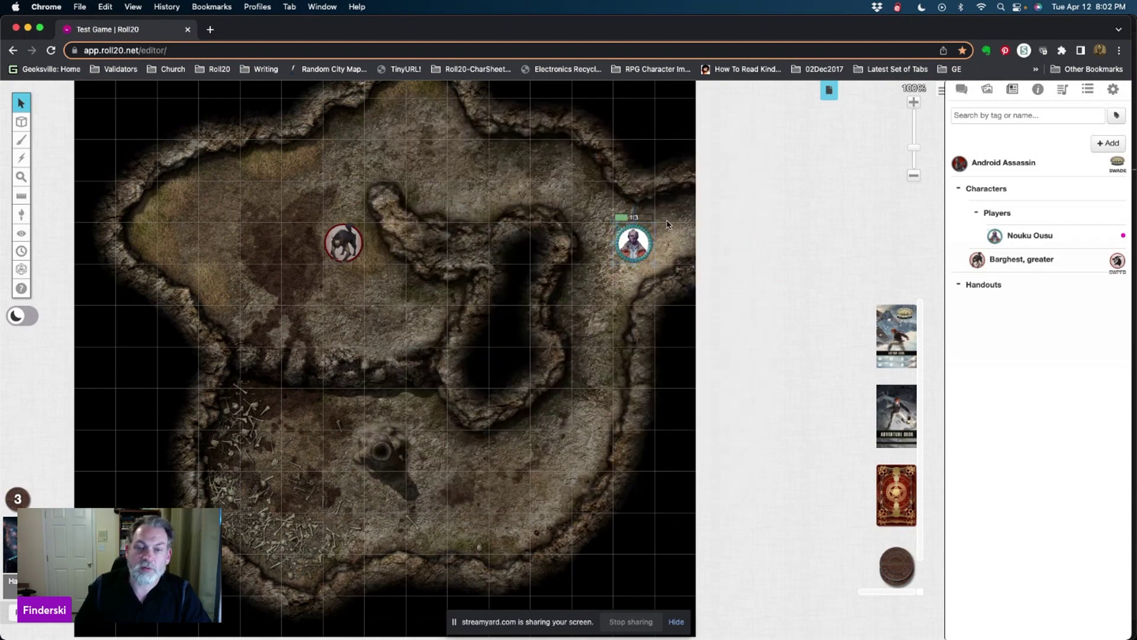
# - Preview the map from the Nouku Ousu token's line of sight
pyautogui.click(629, 241)
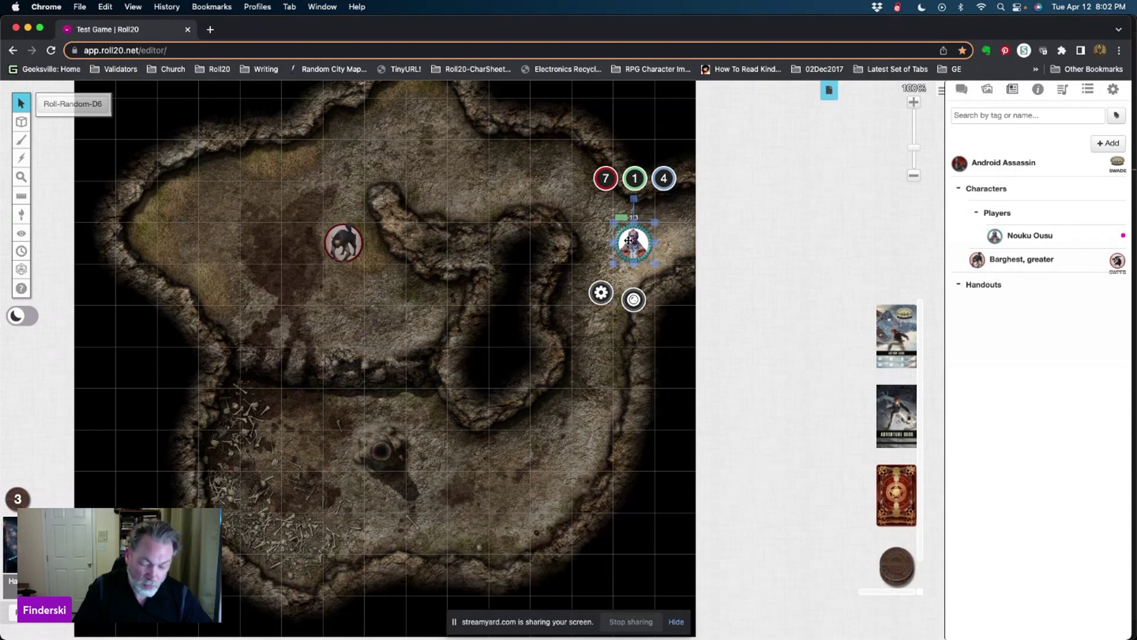
pyautogui.hotkey('ctrl', 'l')
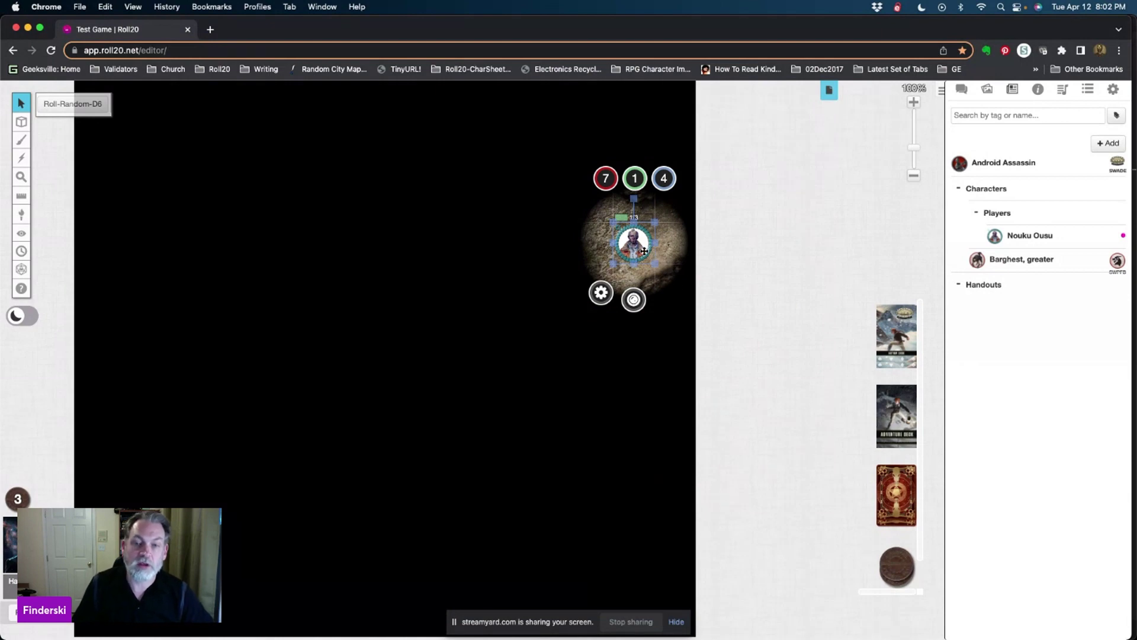
pyautogui.moveTo(632, 243)
pyautogui.mouseDown()
pyautogui.moveTo(581, 198)
pyautogui.moveTo(548, 189)
pyautogui.moveTo(539, 199)
pyautogui.moveTo(531, 176)
pyautogui.moveTo(501, 196)
pyautogui.moveTo(521, 155)
pyautogui.moveTo(609, 235)
pyautogui.moveTo(641, 242)
pyautogui.mouseUp()
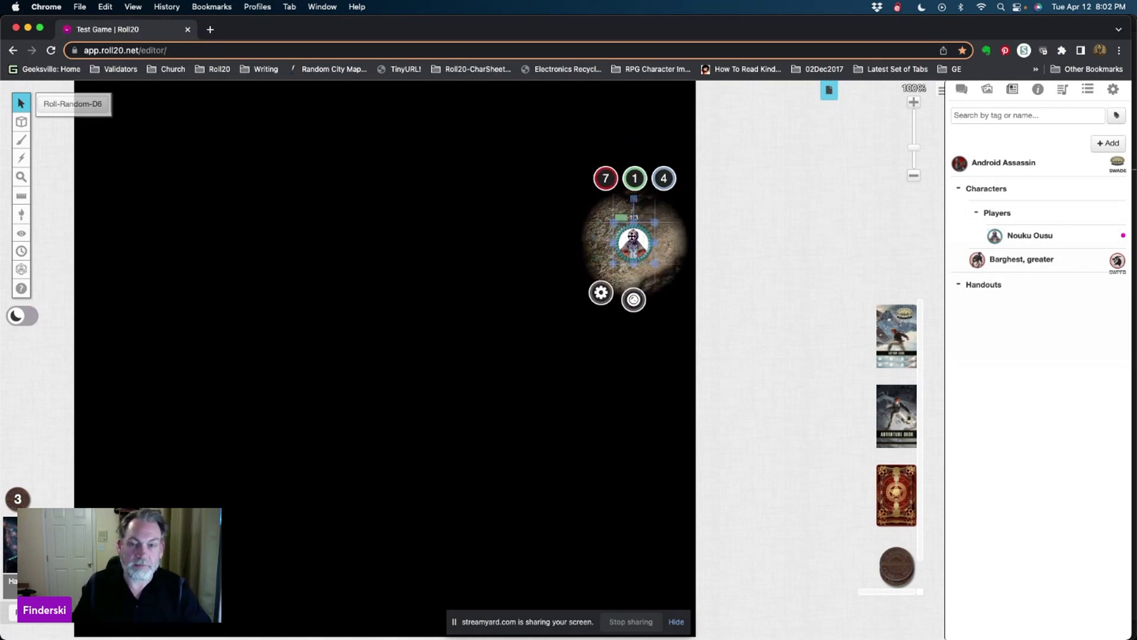
# - Shift the Nouku Ousu token within its light to check its view, and leave the line-of-sight preview
pyautogui.click(616, 243)
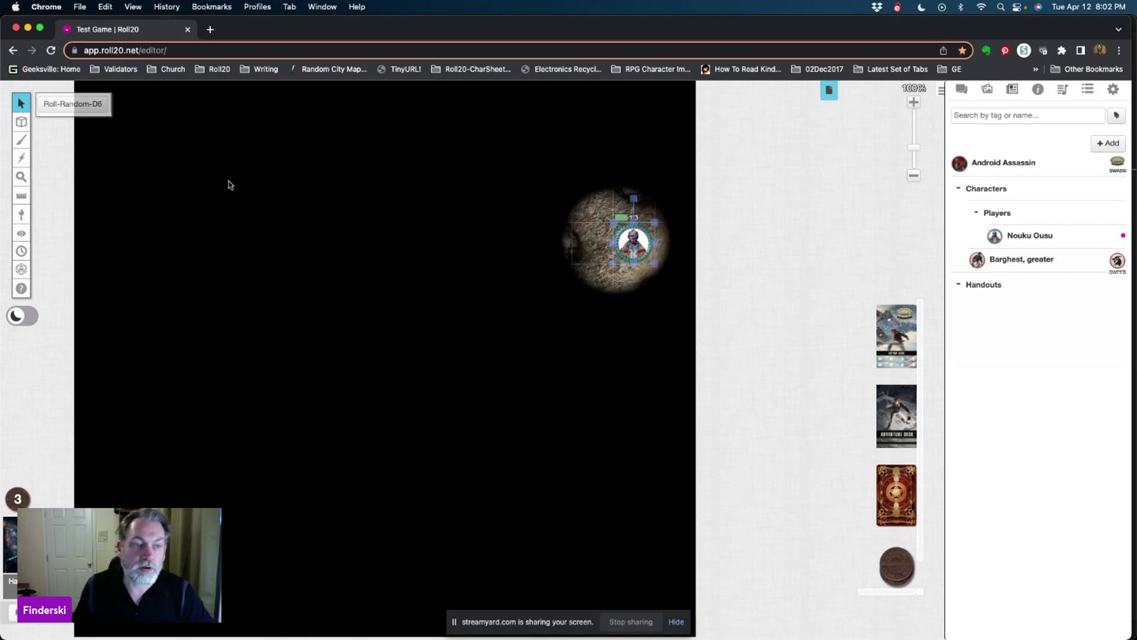
pyautogui.moveTo(21, 140)
pyautogui.click(302, 169)
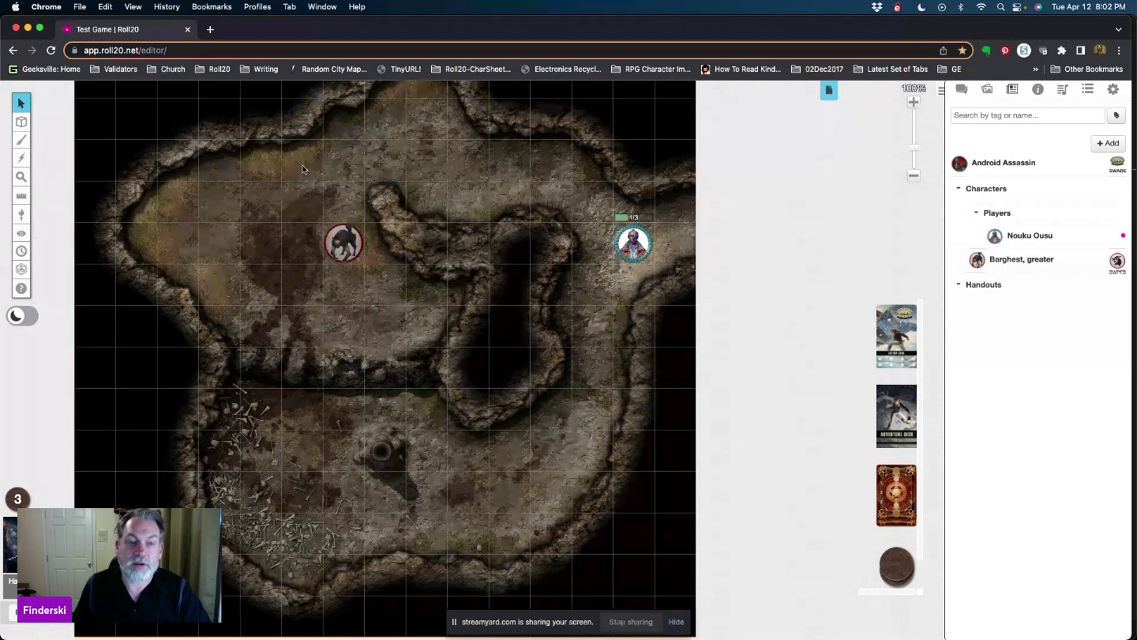
# - On the Dynamic Lighting layer, set up the Polygon/Line tool with a red stroke and Thin line width
pyautogui.moveTo(26, 124)
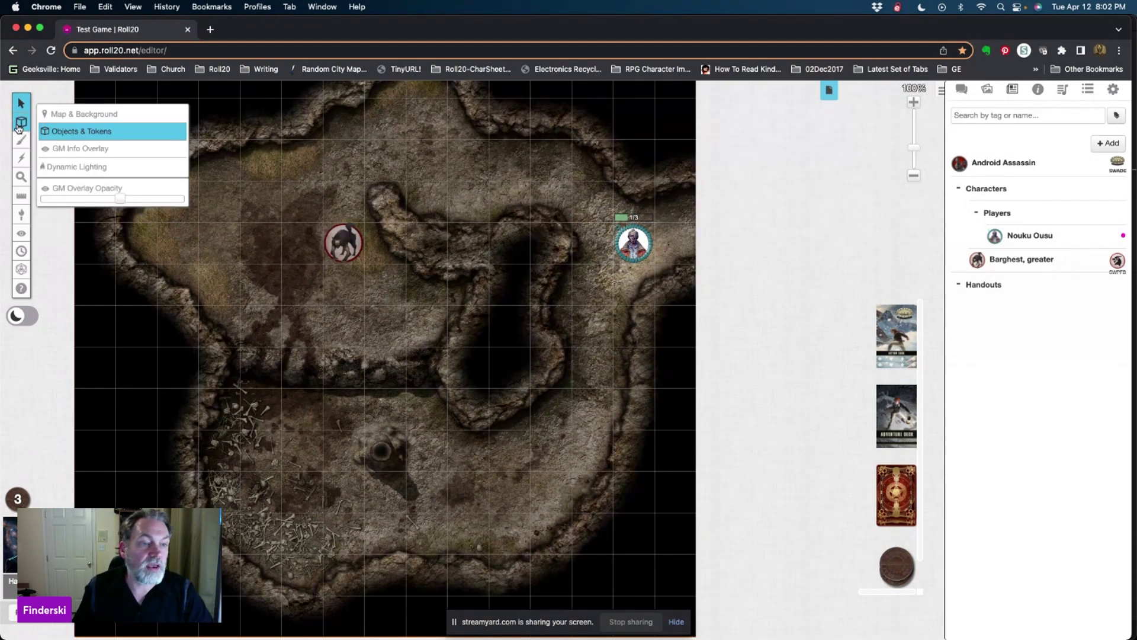
pyautogui.click(83, 168)
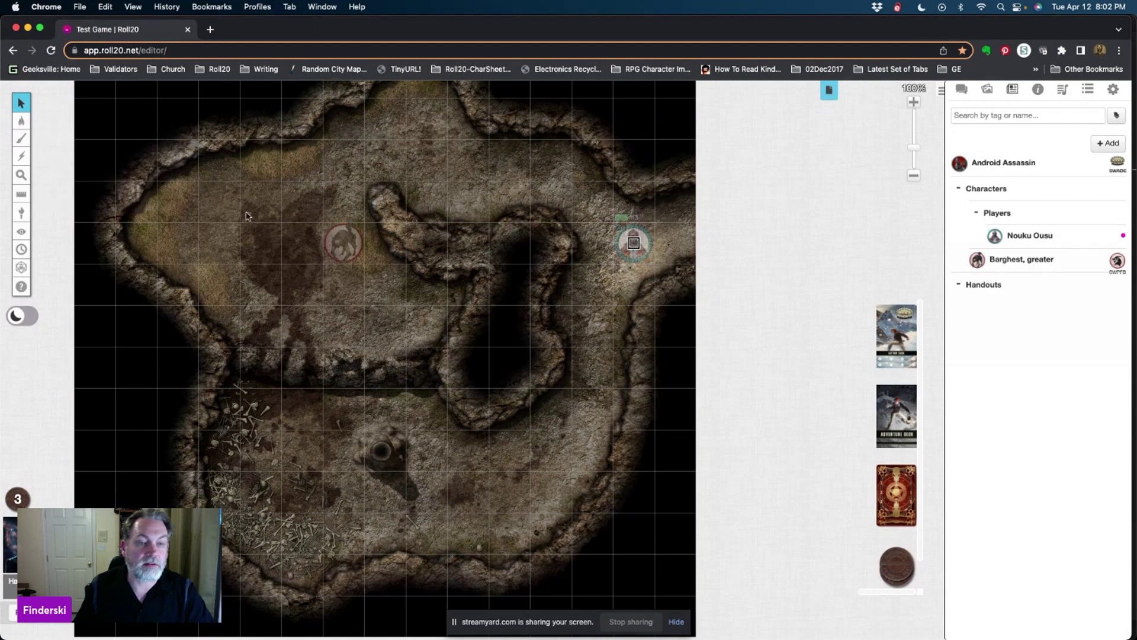
pyautogui.moveTo(21, 138)
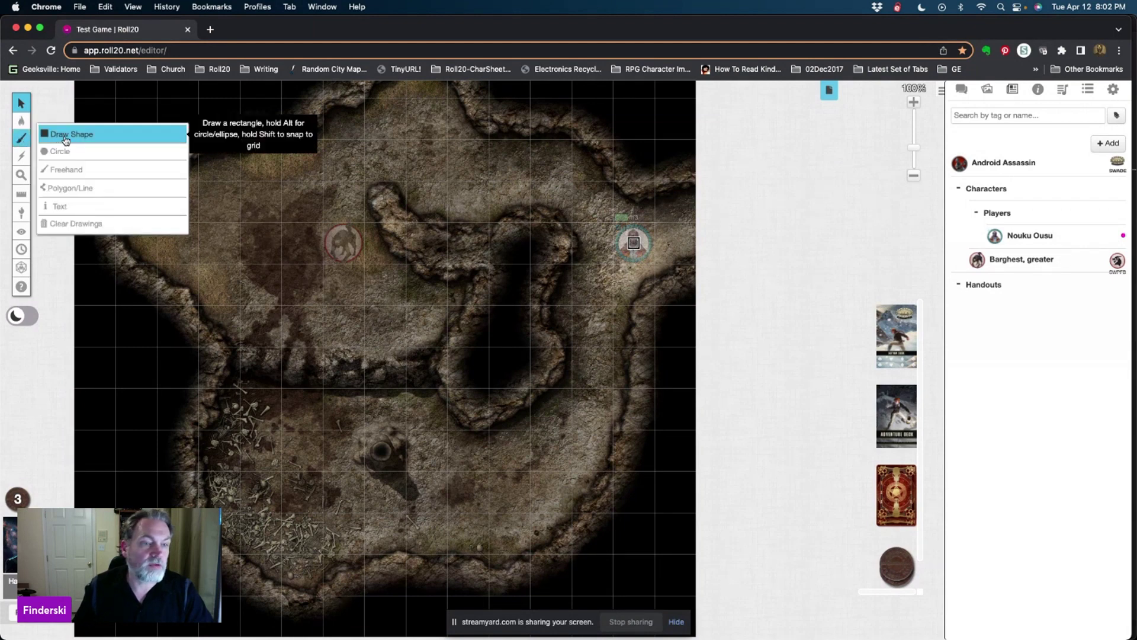
pyautogui.click(77, 191)
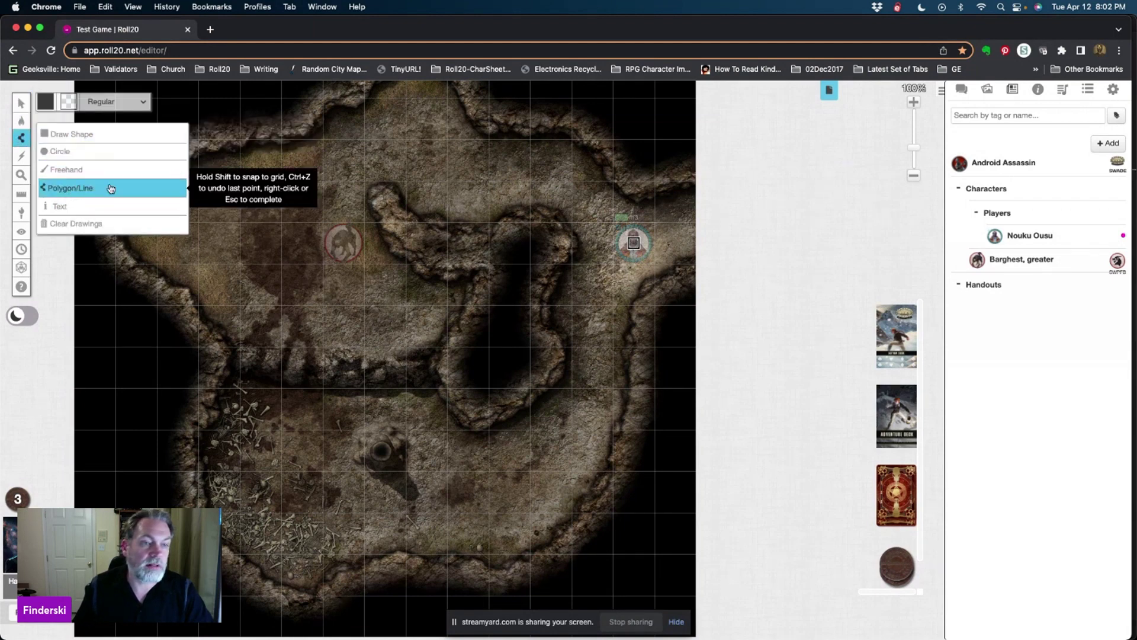
pyautogui.click(46, 103)
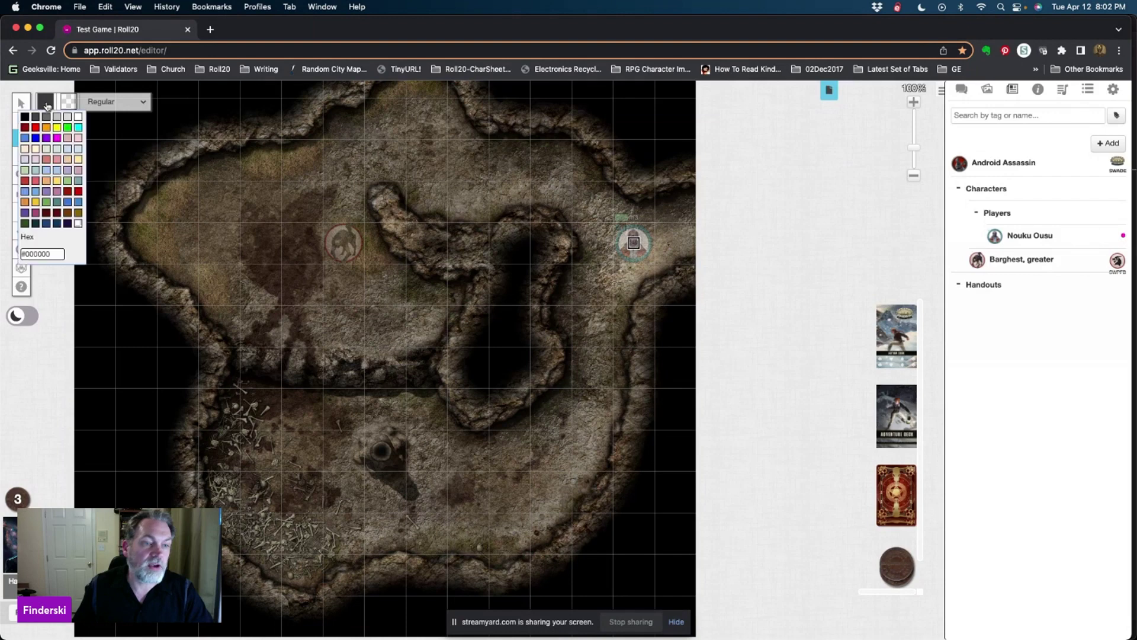
pyautogui.click(36, 138)
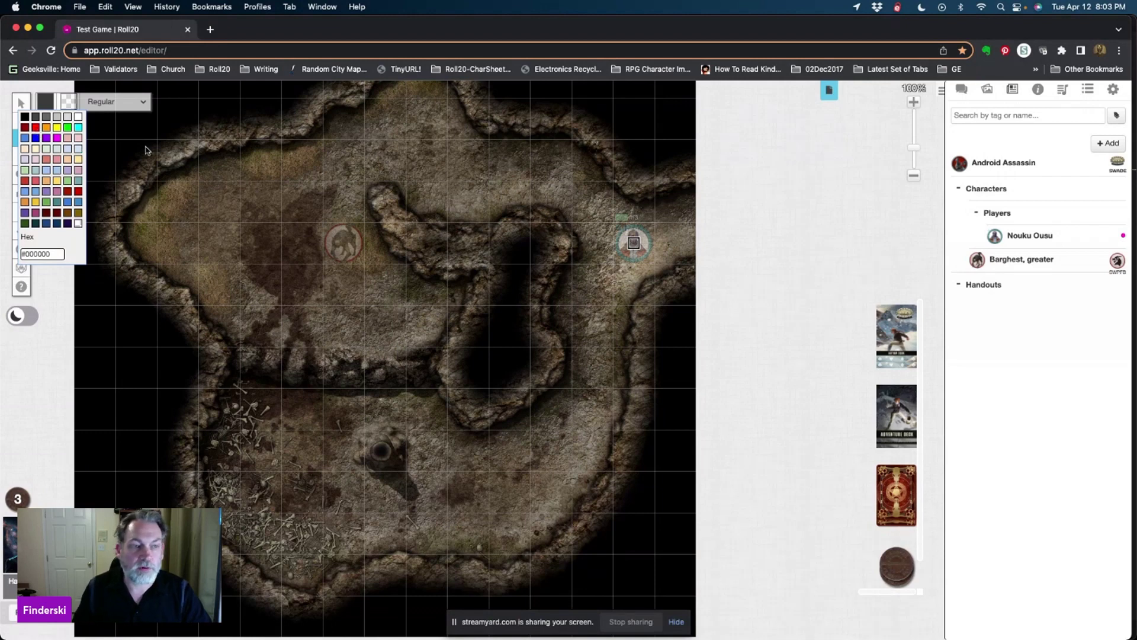
pyautogui.click(36, 127)
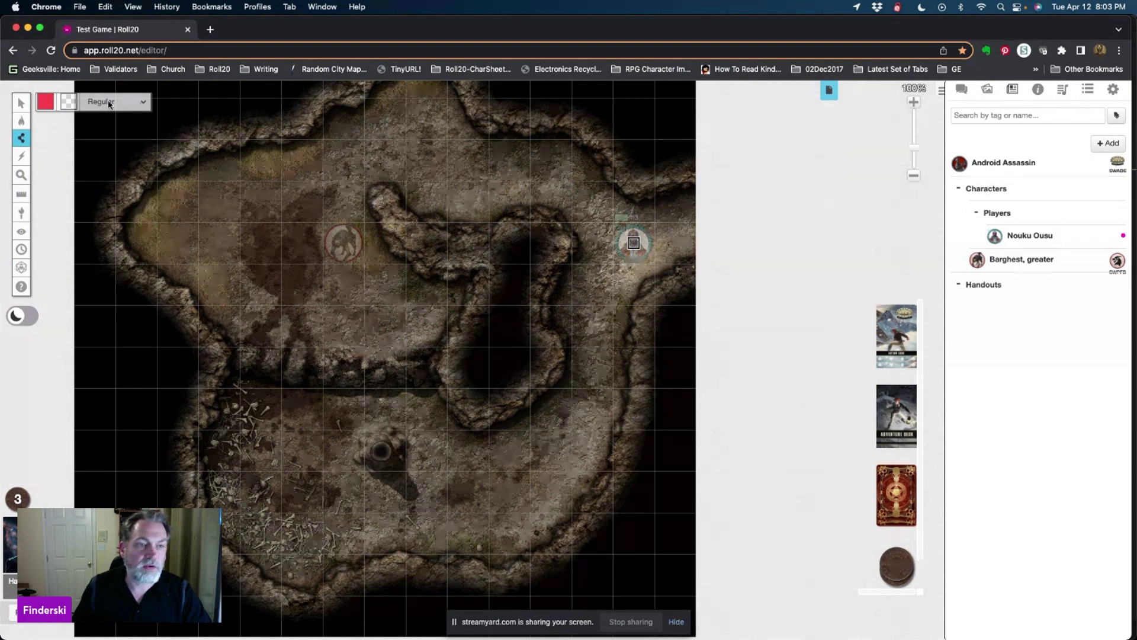
pyautogui.click(143, 103)
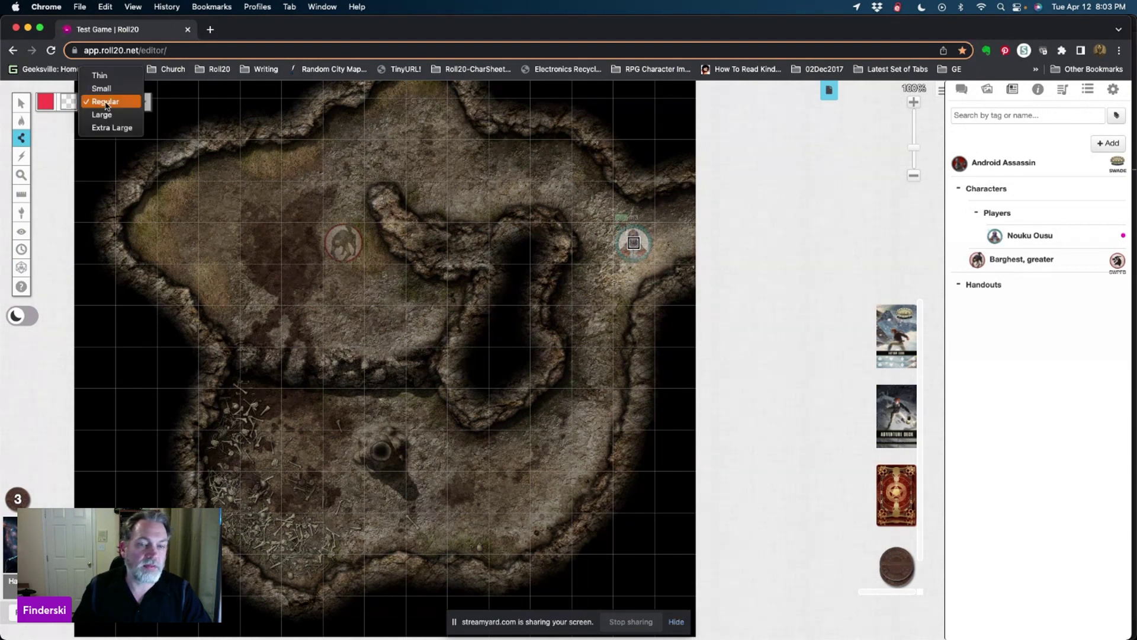
pyautogui.click(104, 77)
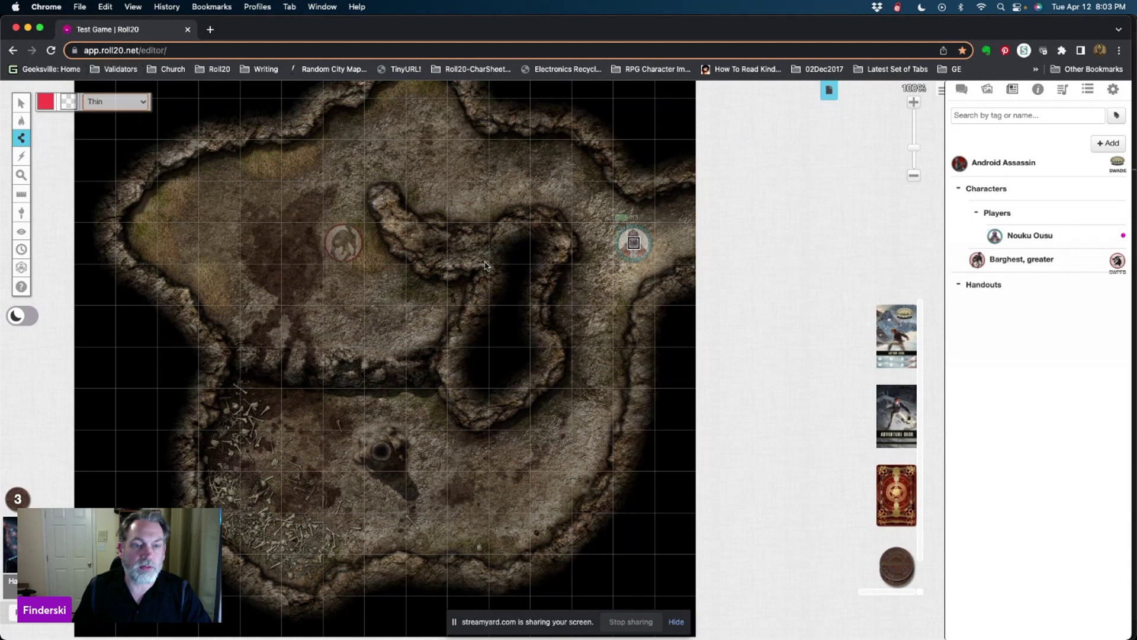
# - Trace a lighting barrier along the central rock spur and around the dark pillar it joins
pyautogui.click(386, 205)
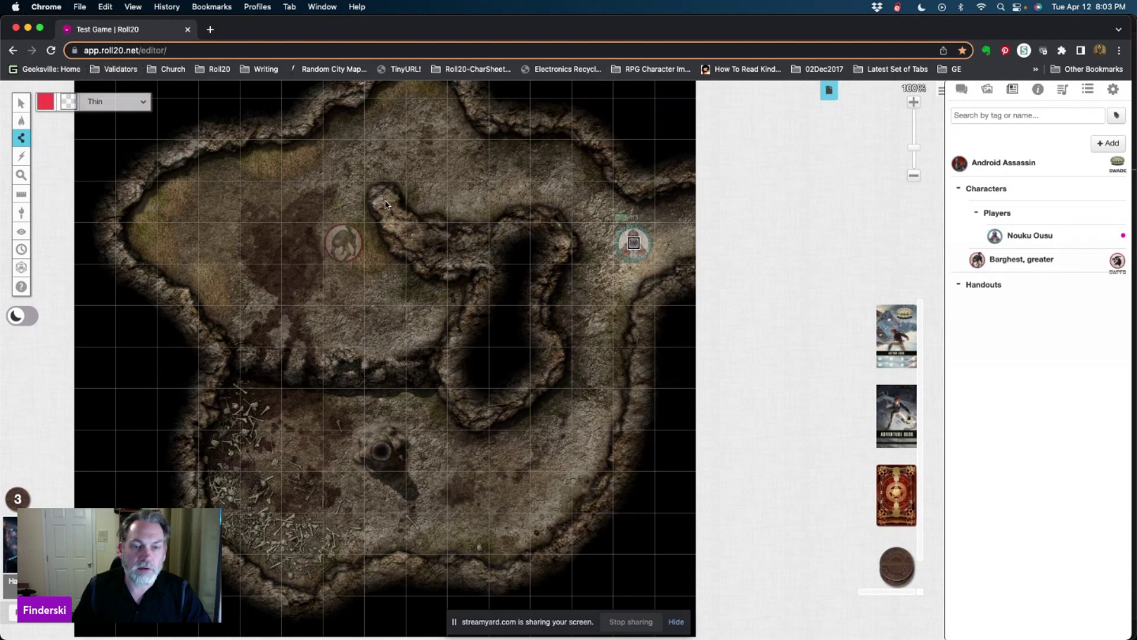
pyautogui.moveTo(402, 230); pyautogui.dragTo(443, 254)
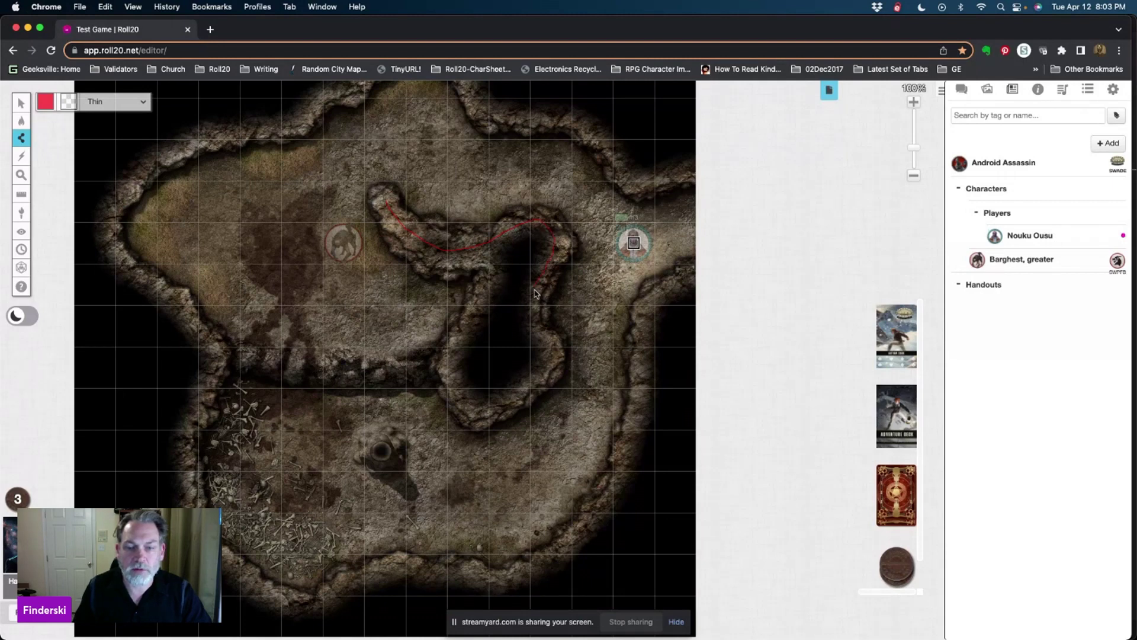
pyautogui.moveTo(534, 292); pyautogui.dragTo(459, 254)
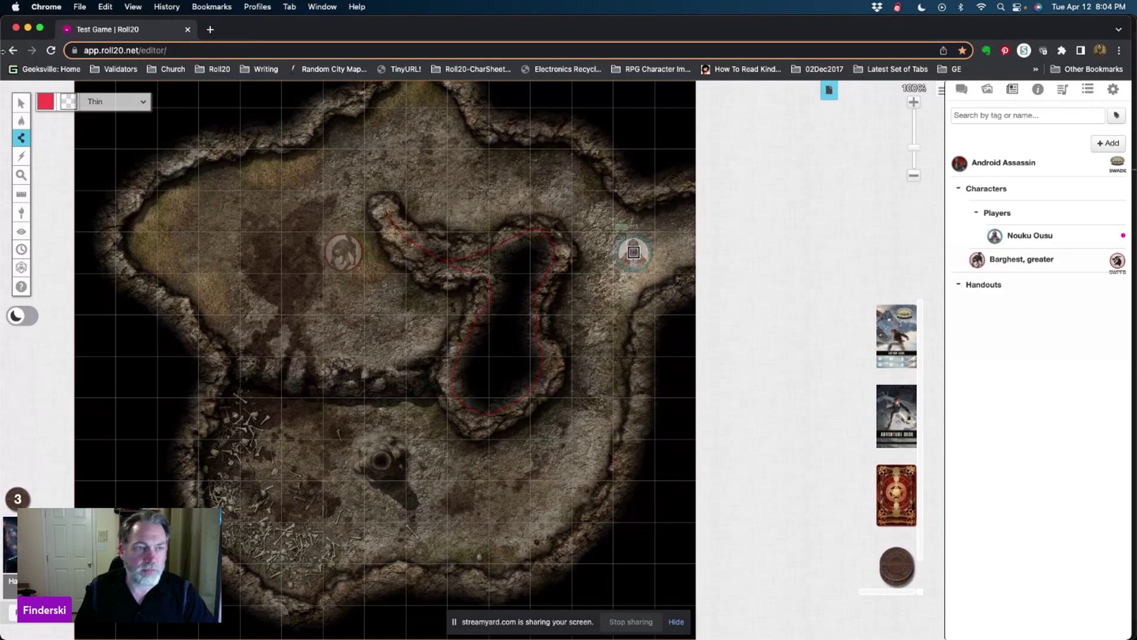
# - Trace a second lighting barrier along the cave's eastern wall, from the passage's lower edge to the southeast bend
pyautogui.moveTo(22, 103)
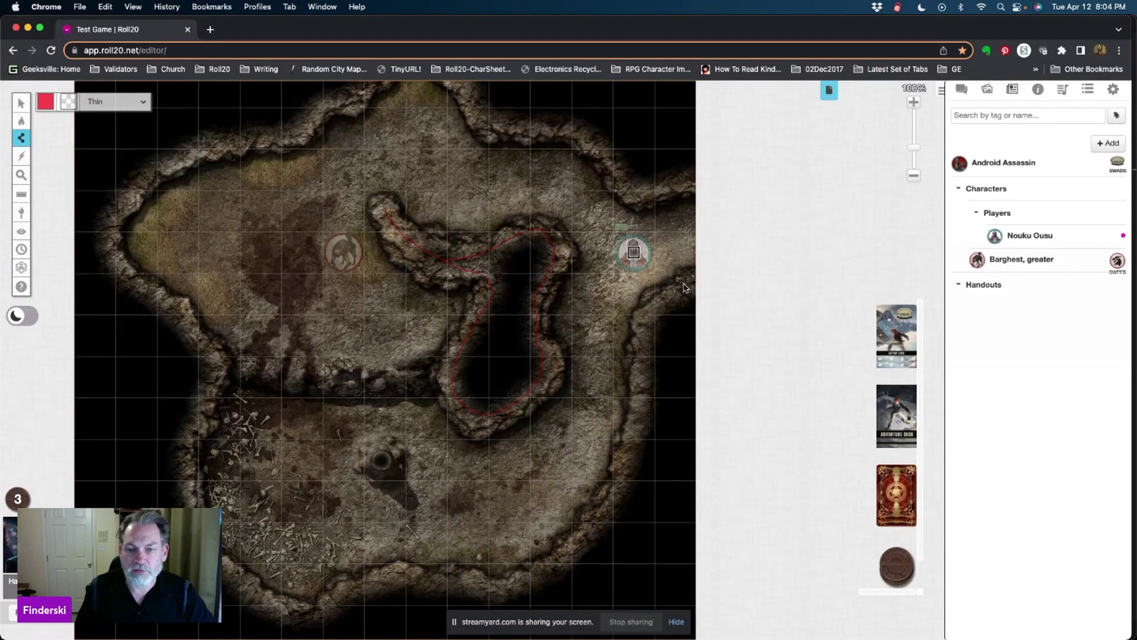
pyautogui.moveTo(685, 287); pyautogui.dragTo(646, 323)
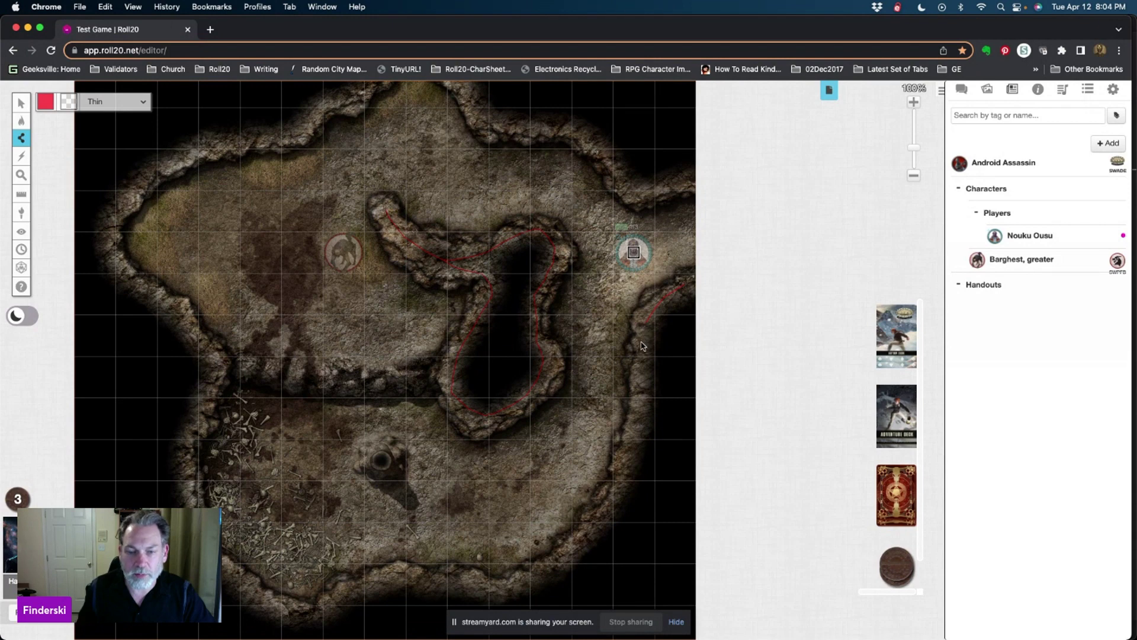
pyautogui.moveTo(645, 371)
pyautogui.mouseDown()
pyautogui.moveTo(644, 452)
pyautogui.moveTo(633, 472)
pyautogui.mouseUp()
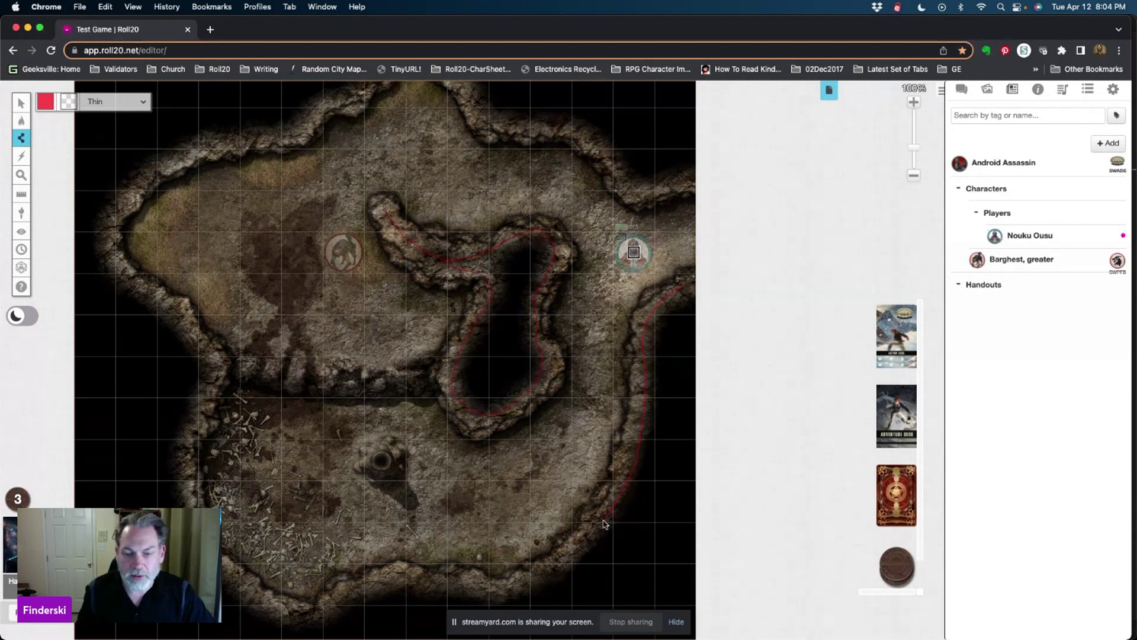
pyautogui.moveTo(604, 524); pyautogui.dragTo(603, 525)
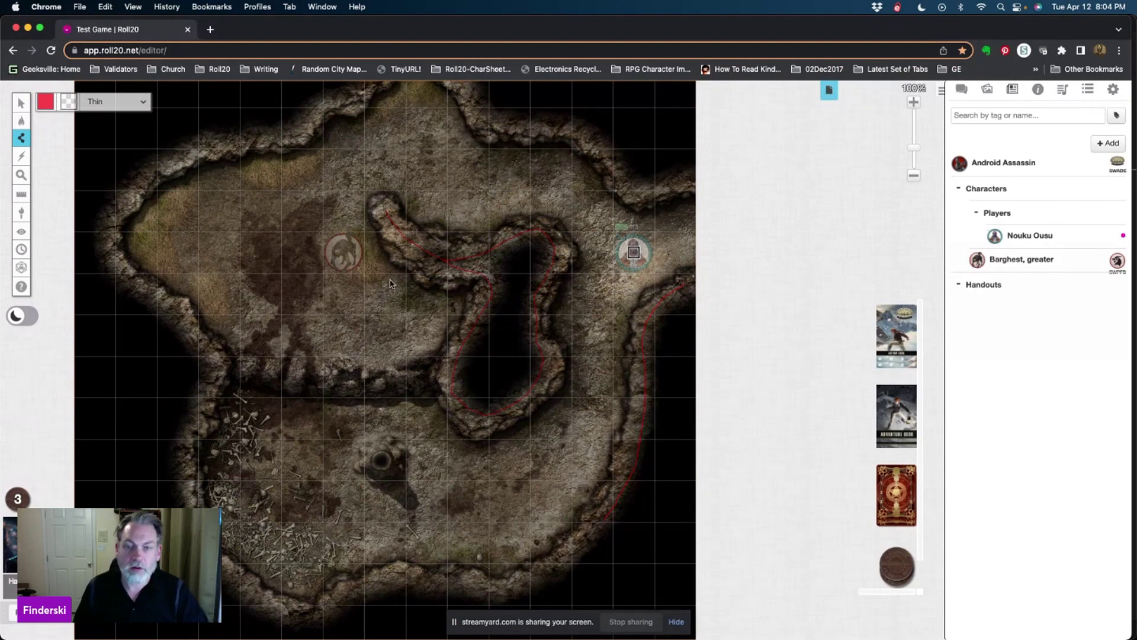
# - On the Objects & Tokens layer, preview the Nouku Ousu token's line of sight and move it into the corridor between the barriers
pyautogui.moveTo(20, 120)
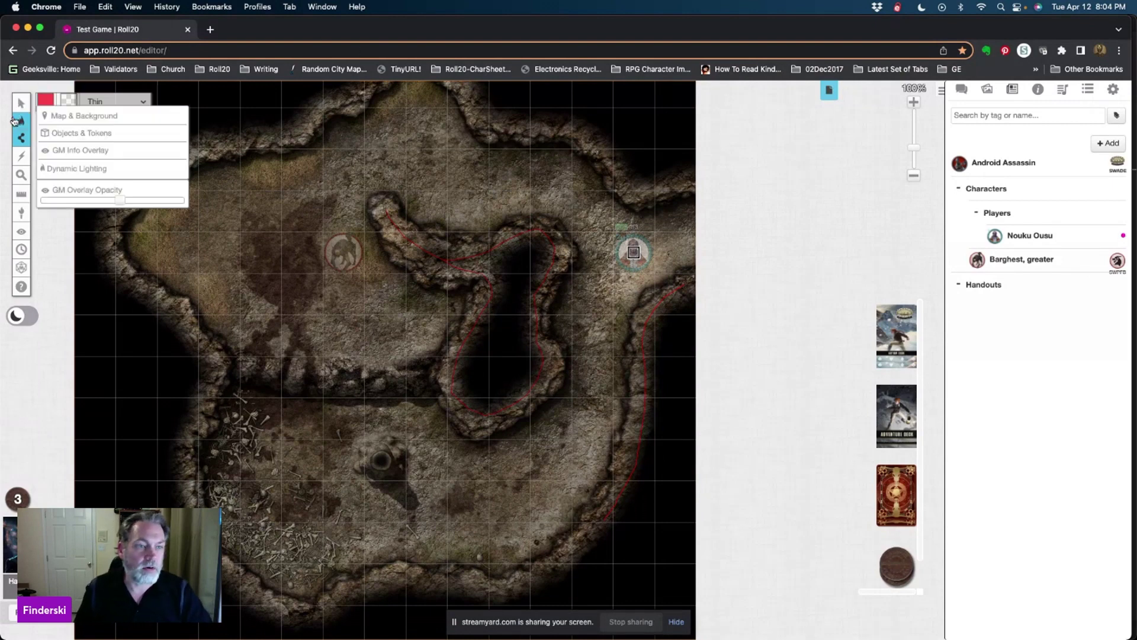
pyautogui.click(90, 139)
pyautogui.press('Escape')
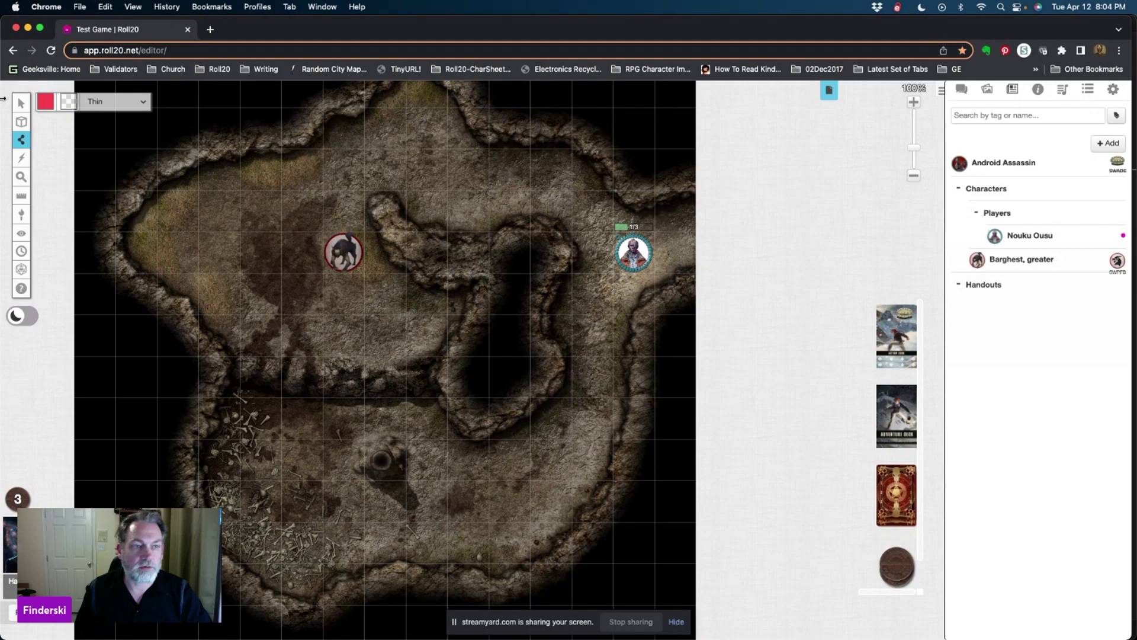
pyautogui.click(633, 246)
pyautogui.hotkey('ctrl', 'l')
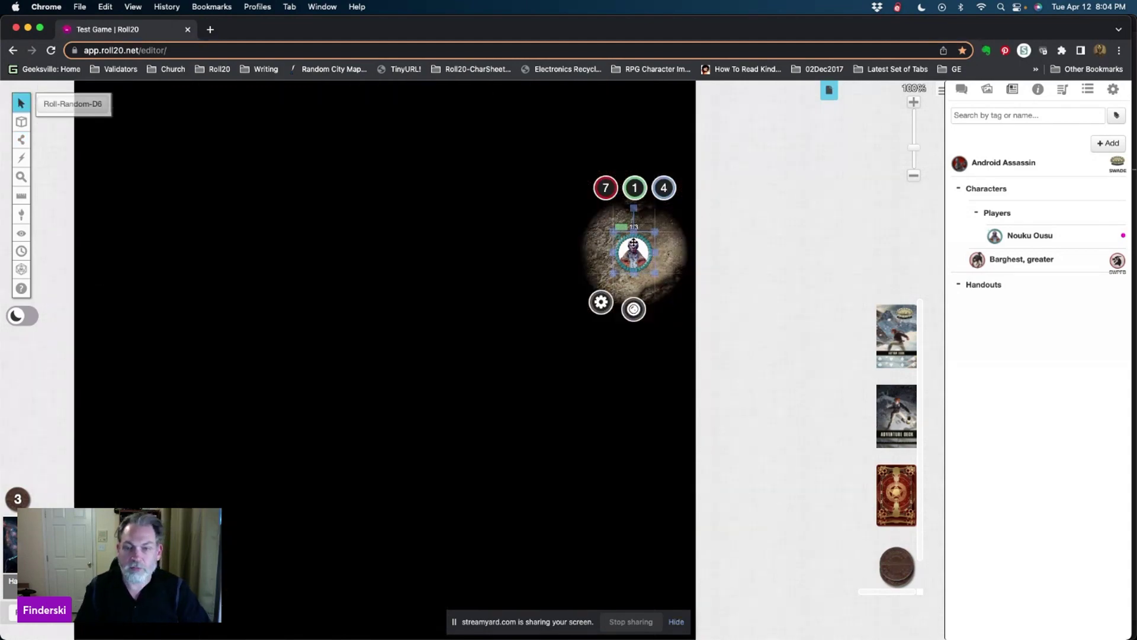
pyautogui.moveTo(633, 243); pyautogui.dragTo(581, 258)
pyautogui.scroll(-2, 589, 444)
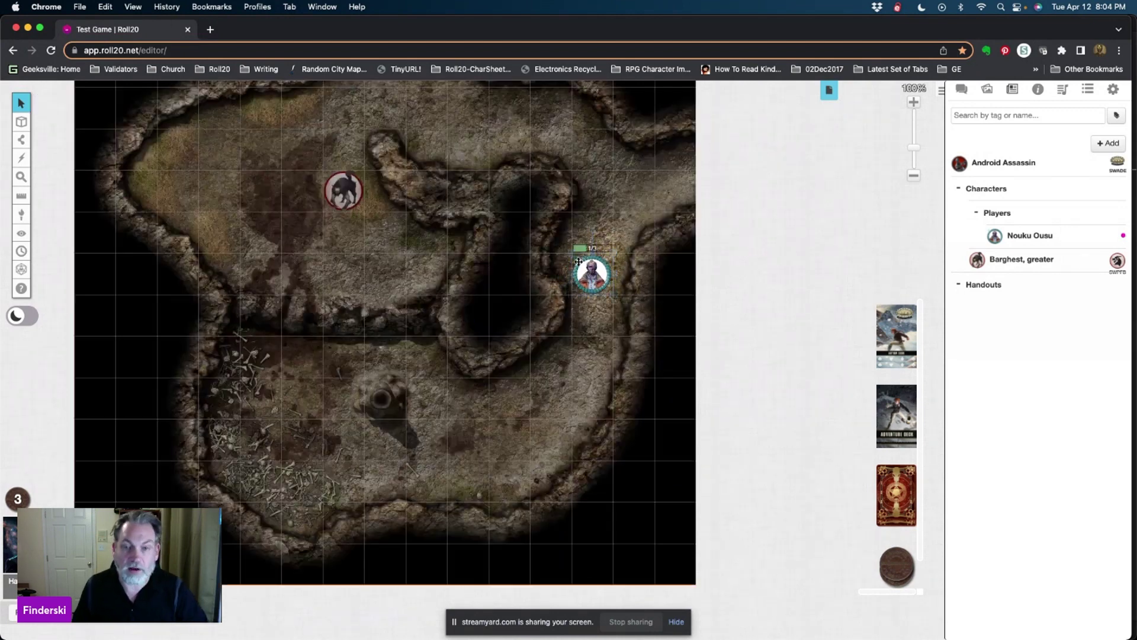
# - Set the Nouku Ousu token's Bright Light Distance to 15 ft and save its settings
pyautogui.click(560, 324)
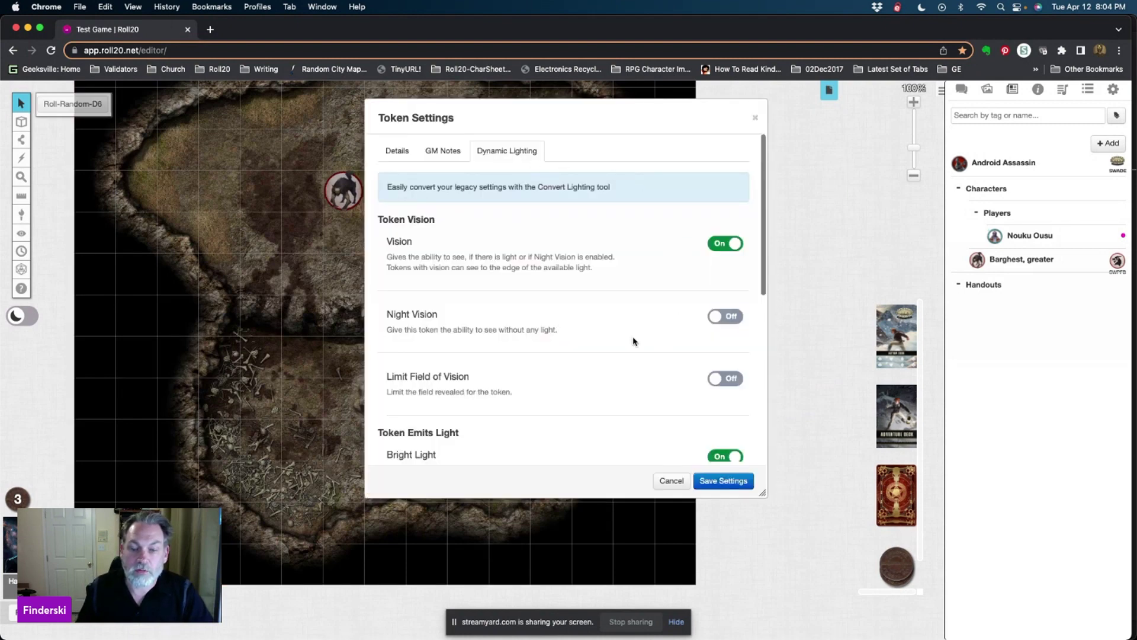
pyautogui.scroll(-5, 632, 338)
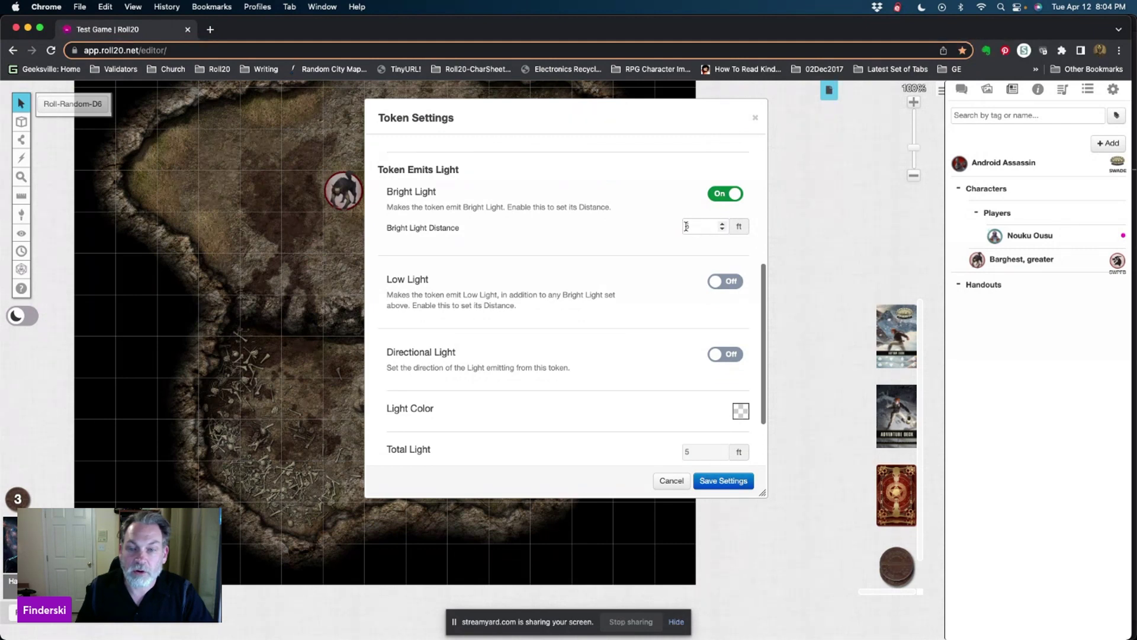
pyautogui.click(686, 226)
pyautogui.write('1')
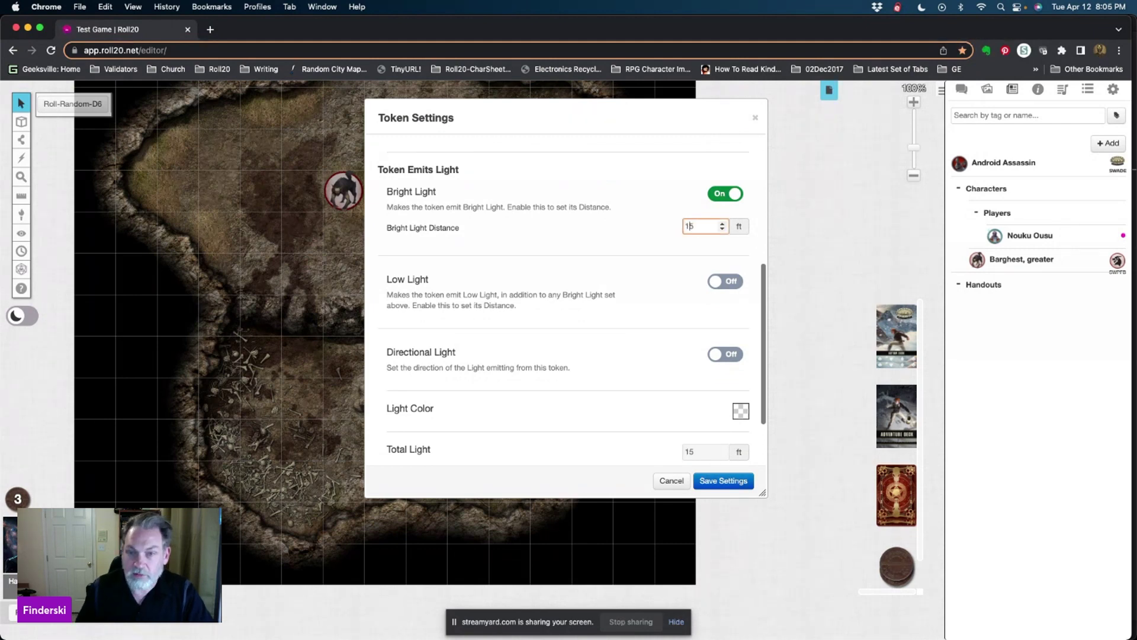
pyautogui.click(718, 481)
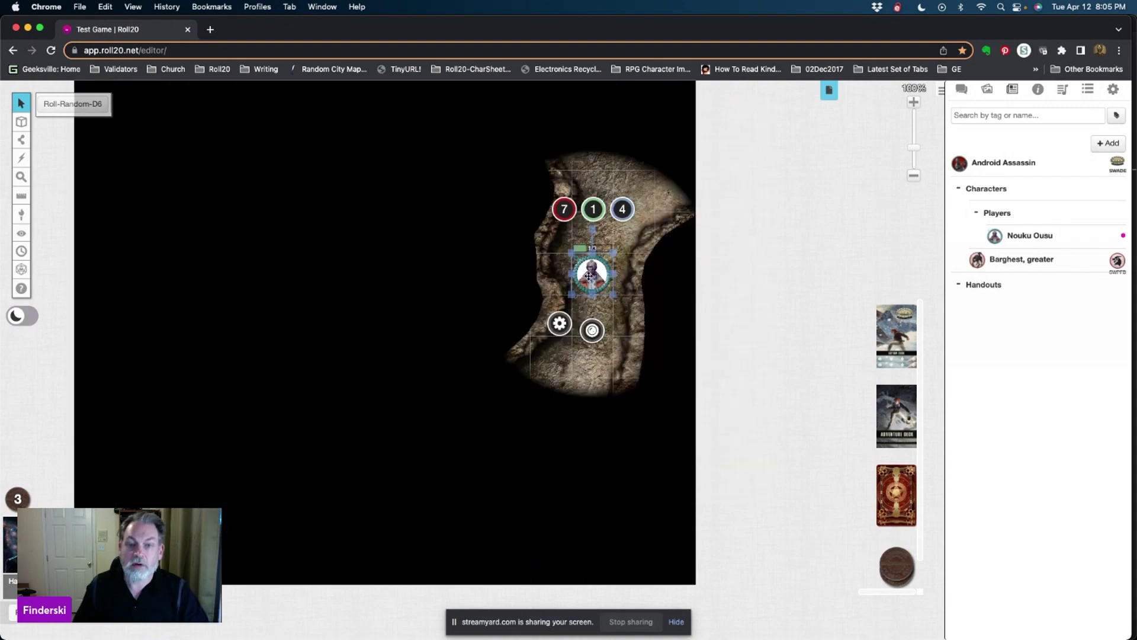
# - Move the Nouku Ousu token into the upper-left cavern near the Barghest to test its sight against the barriers
pyautogui.moveTo(594, 261); pyautogui.dragTo(356, 323)
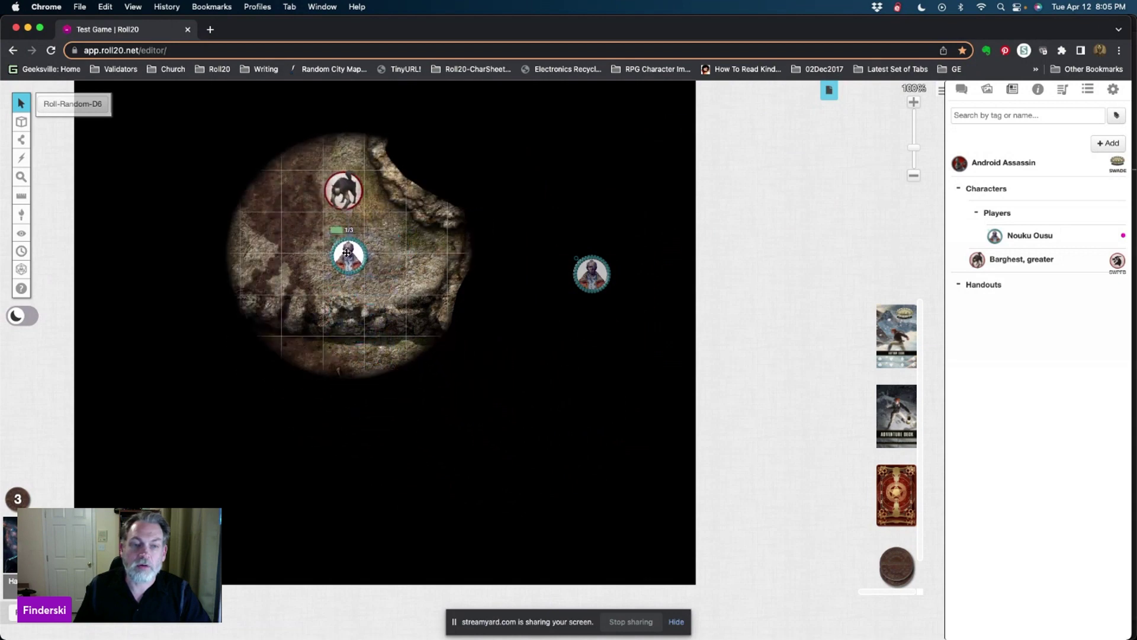